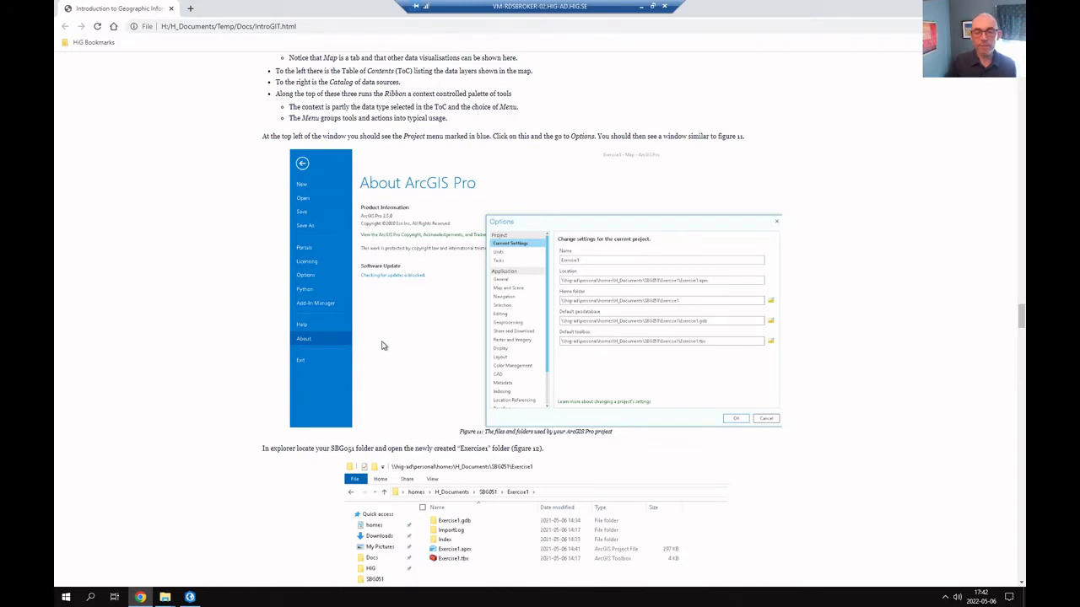
Switch to ArcGIS Pro and review the portal connections, the licensing information and the current project settings in the options
key(alt+Tab)
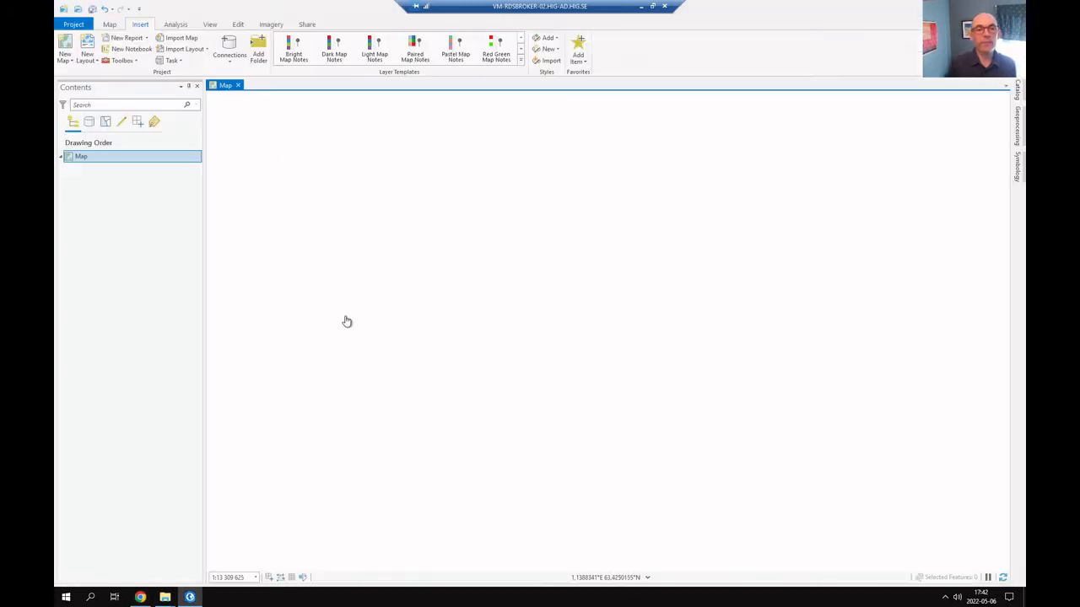
click(73, 25)
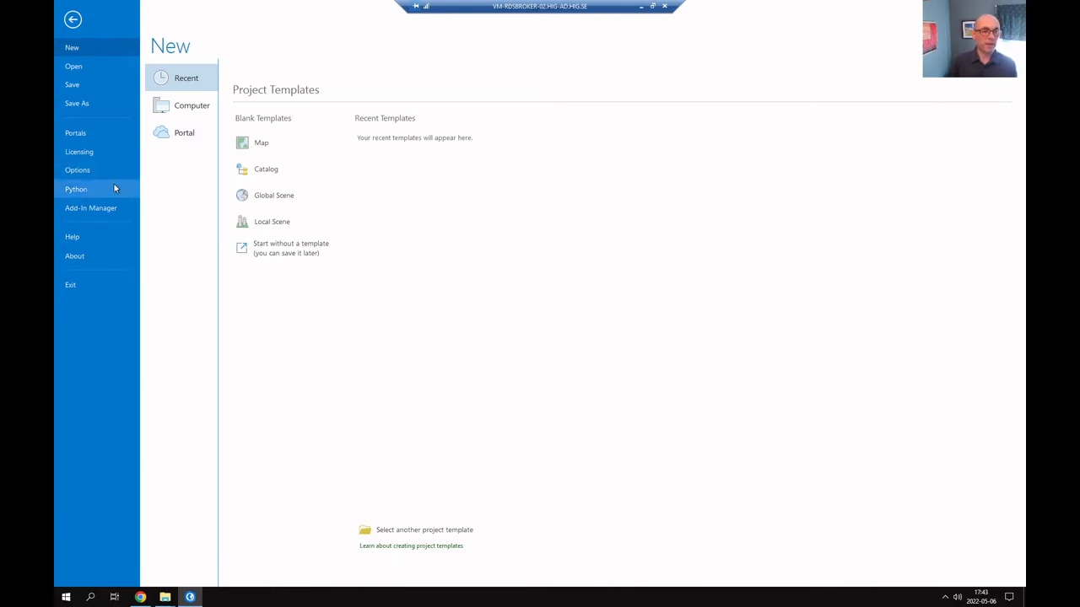
click(83, 134)
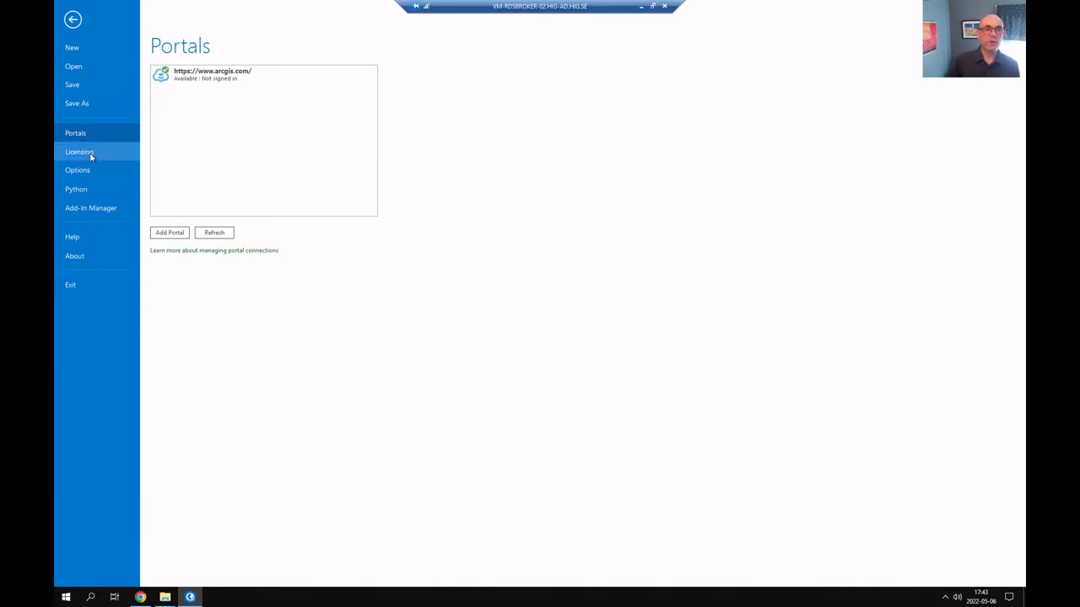
click(80, 152)
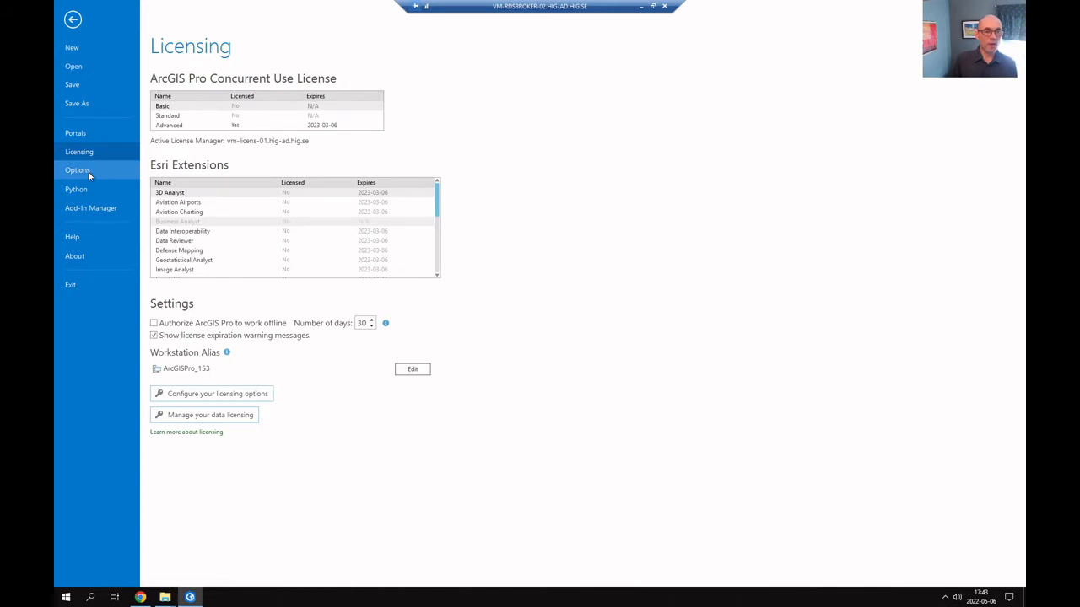
click(78, 170)
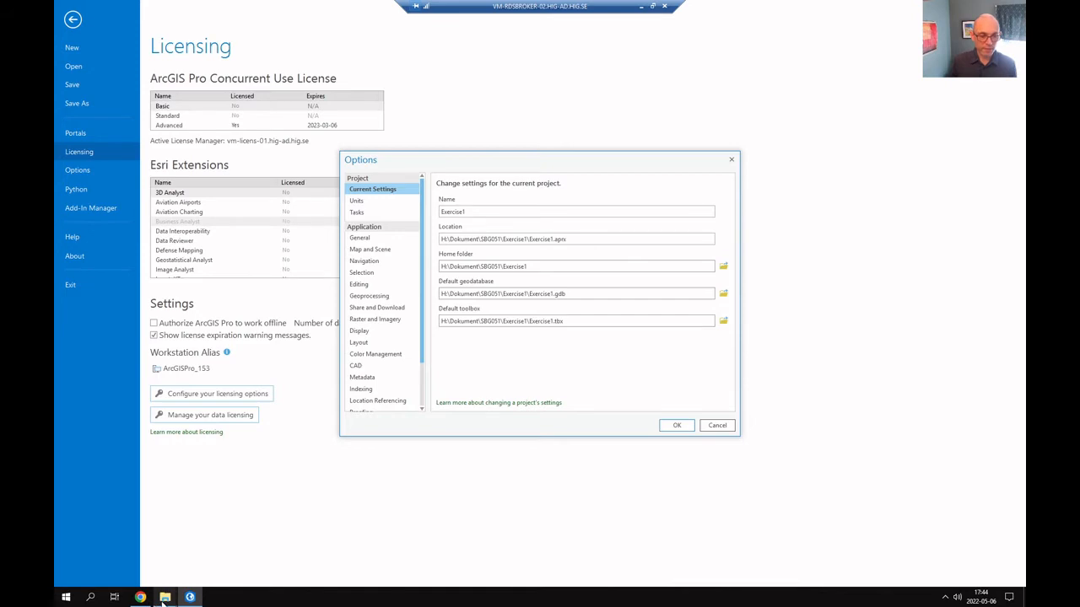
Inspect the Exercise1 folder inside SBG051 in File Explorer, then close the ArcGIS Pro options and return to the map
mouse_move(165, 597)
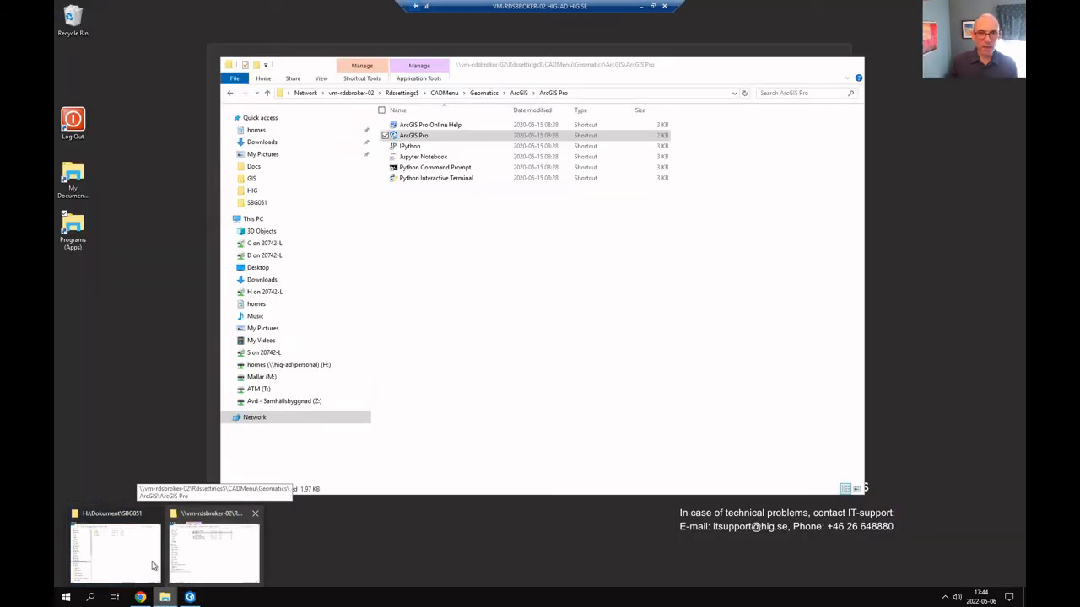
click(136, 567)
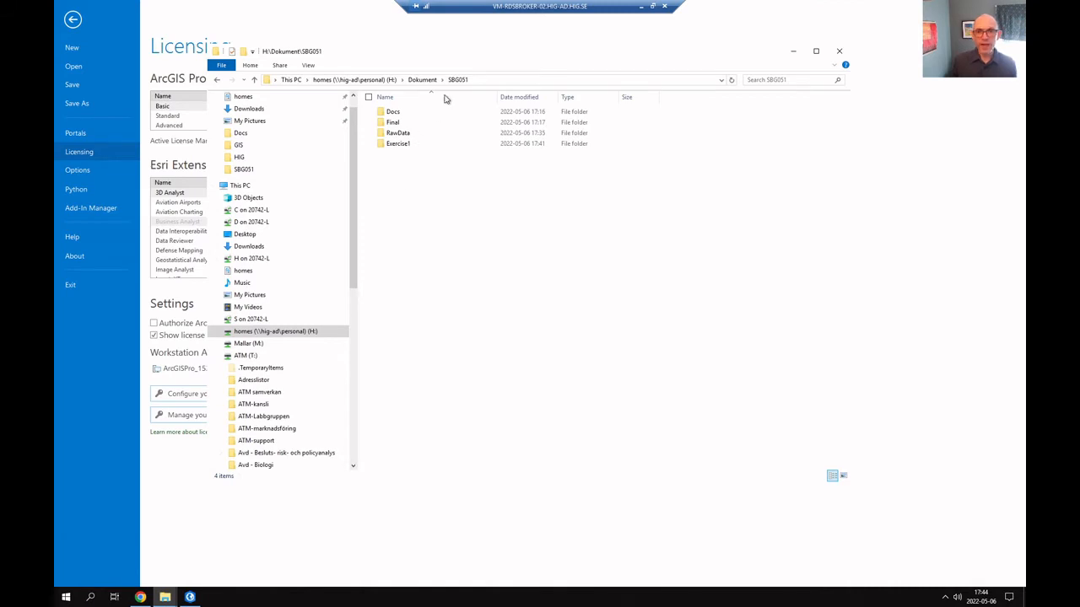
double_click(399, 145)
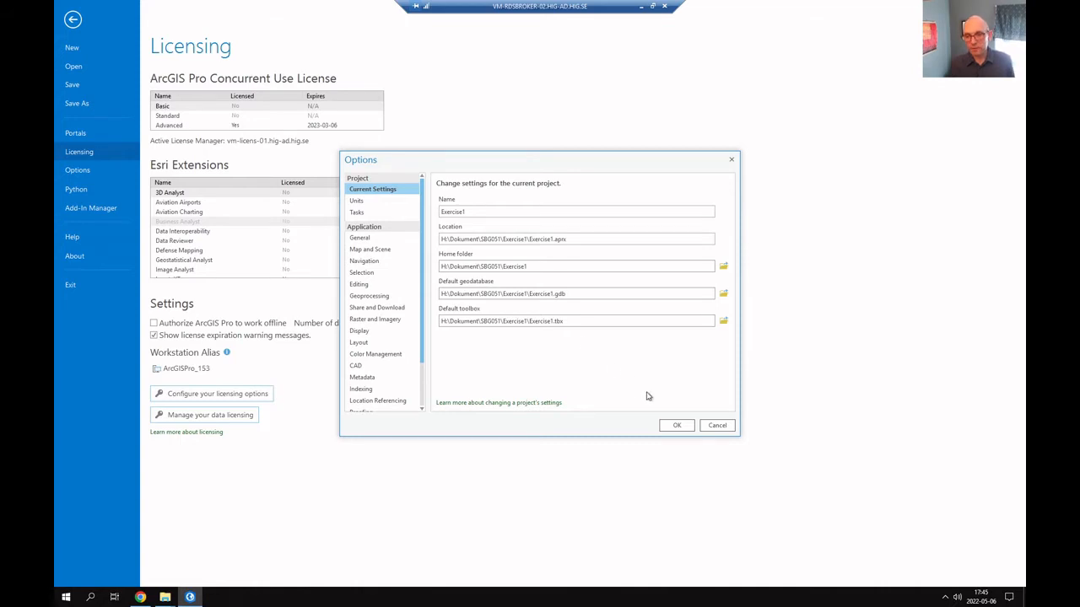
click(677, 426)
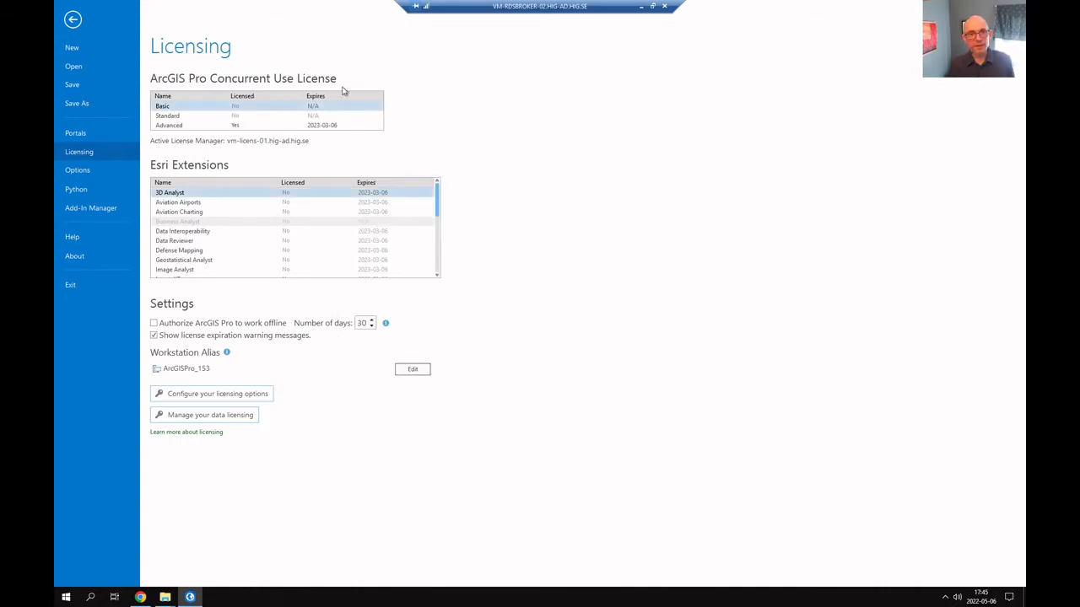
click(71, 20)
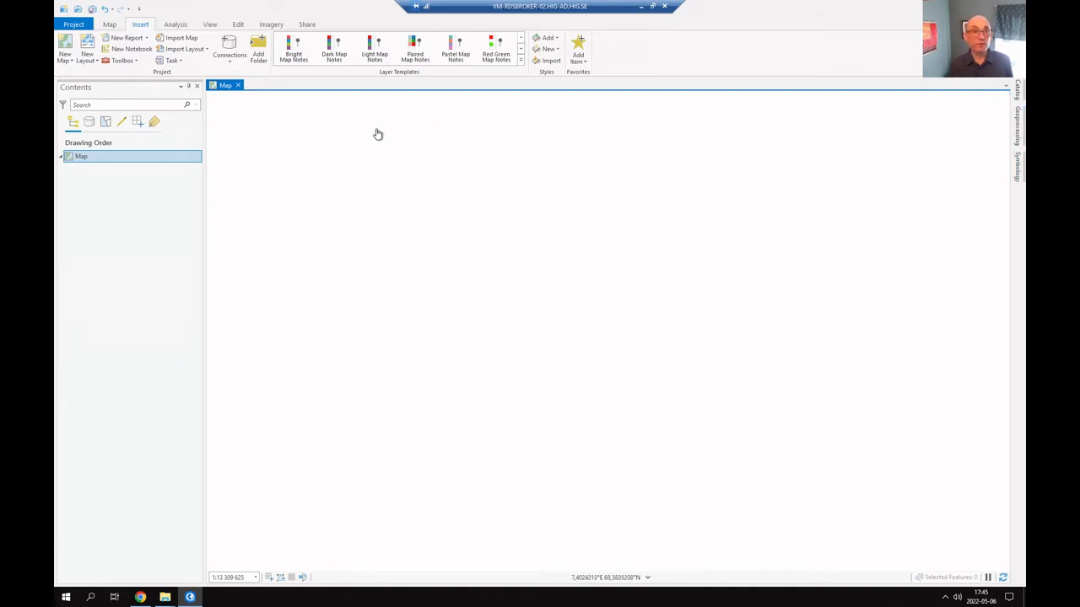
Show the Catalog pane beside the map view
click(209, 26)
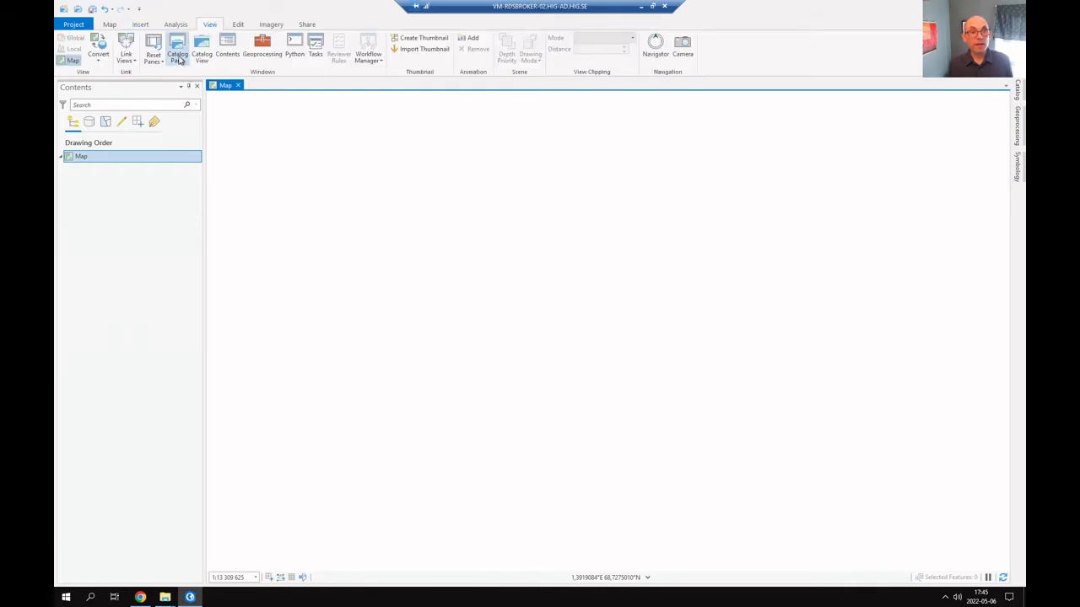
click(178, 55)
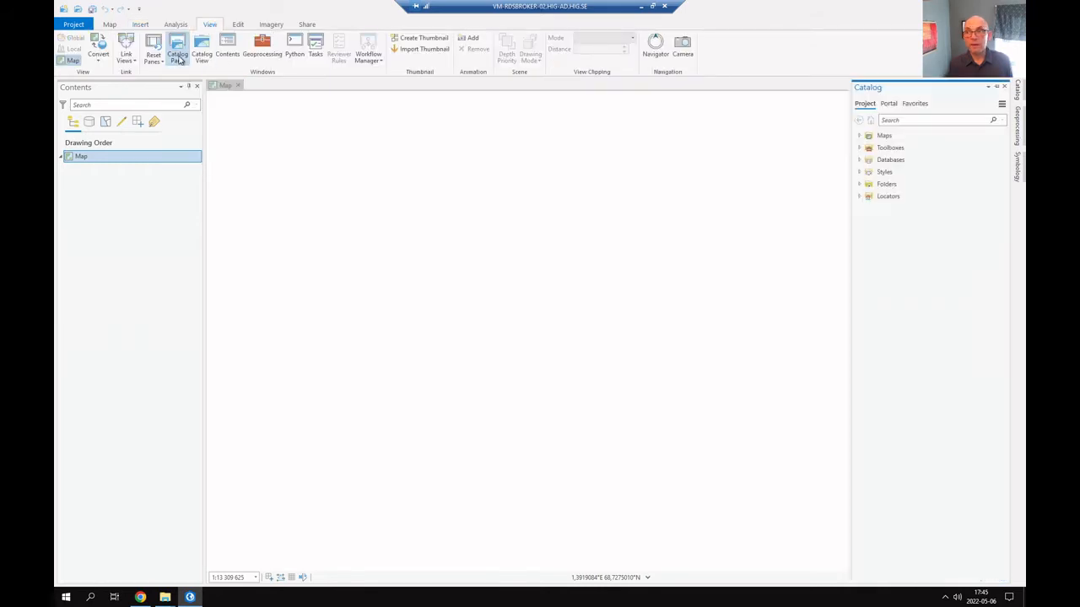
click(999, 89)
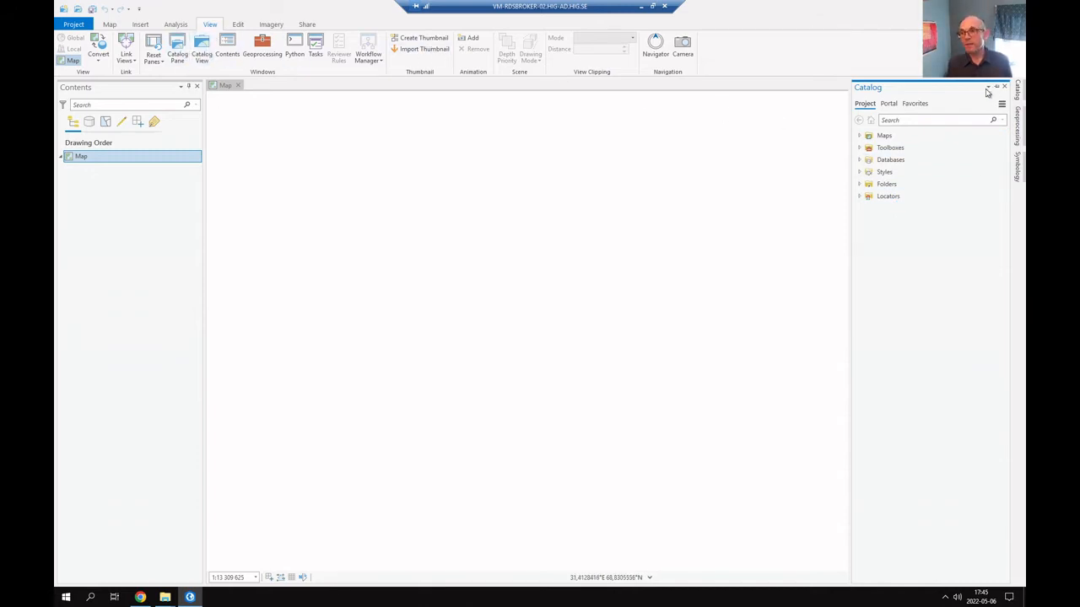
Expand the Exercise1 project folder in the Catalog and compare its contents with the same folder in File Explorer
click(860, 185)
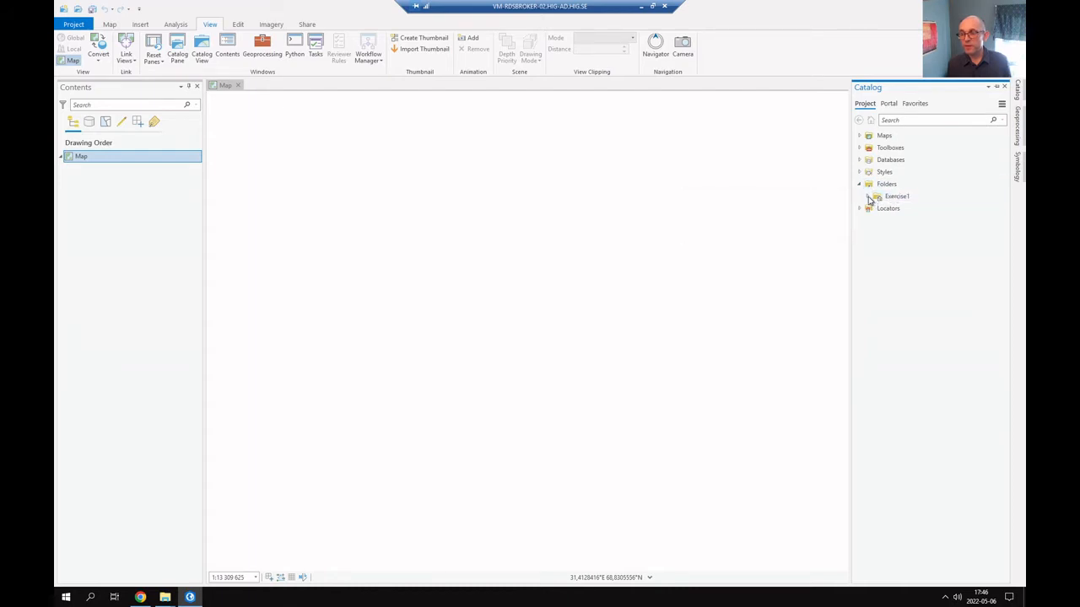
click(868, 197)
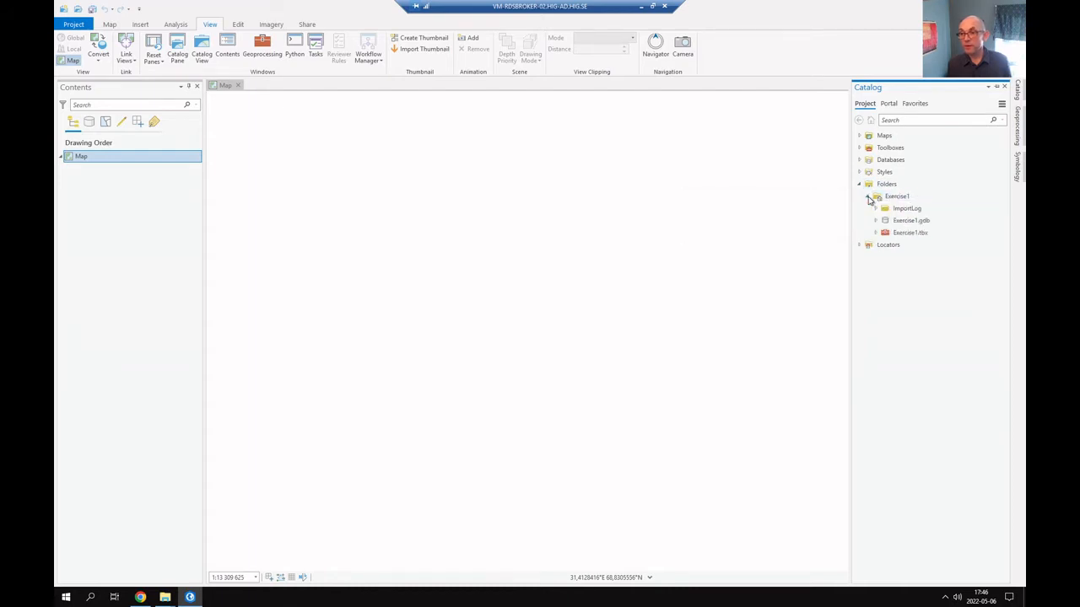
click(909, 209)
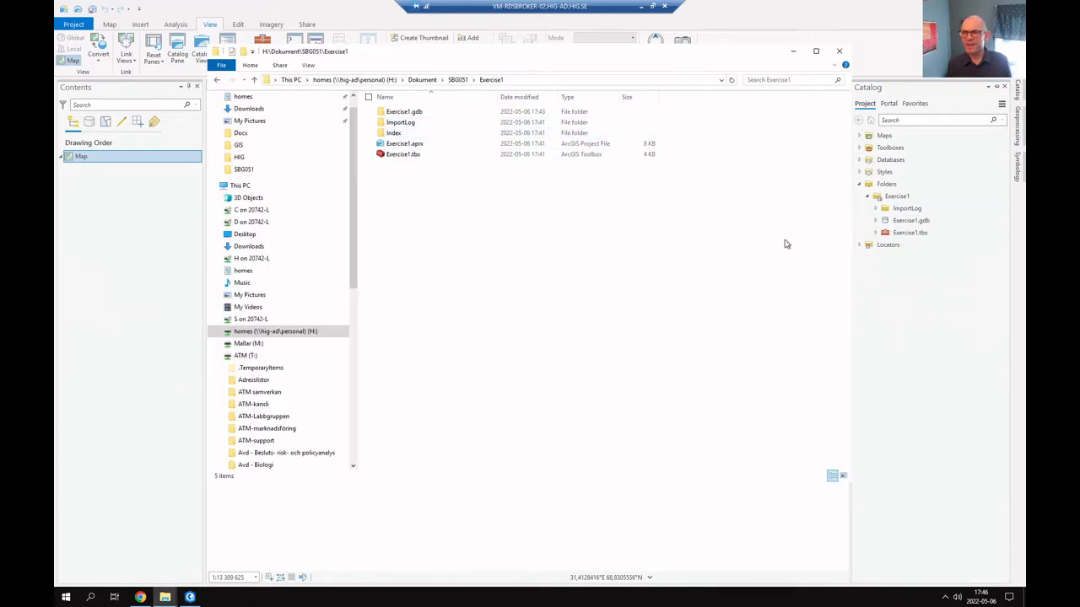
key(alt+Tab)
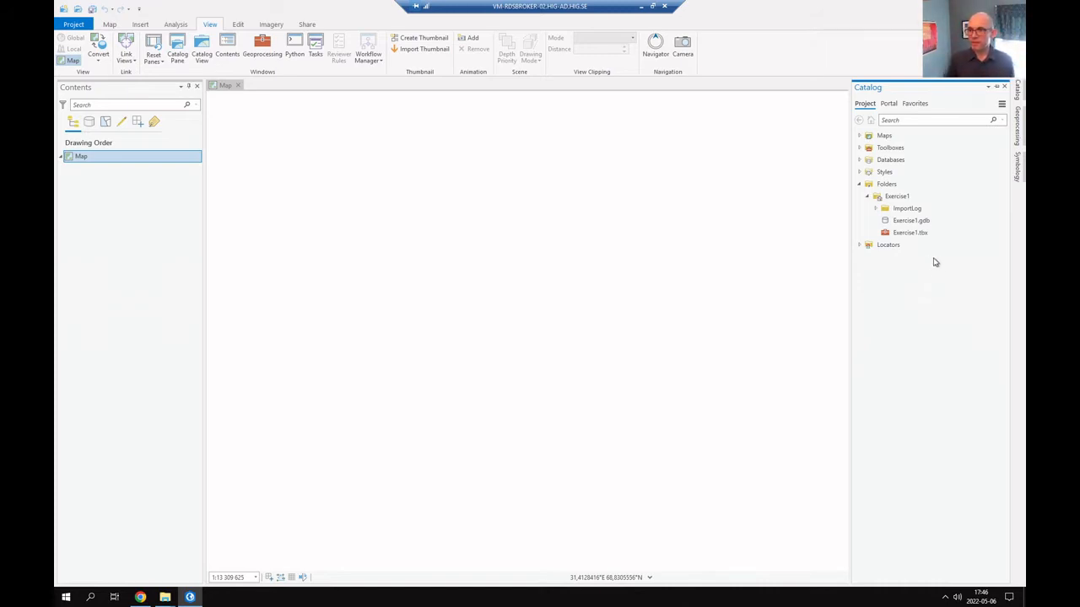
Add a folder connection to the RawData folder under Dokument\SBG051 on the H: drive
right_click(888, 186)
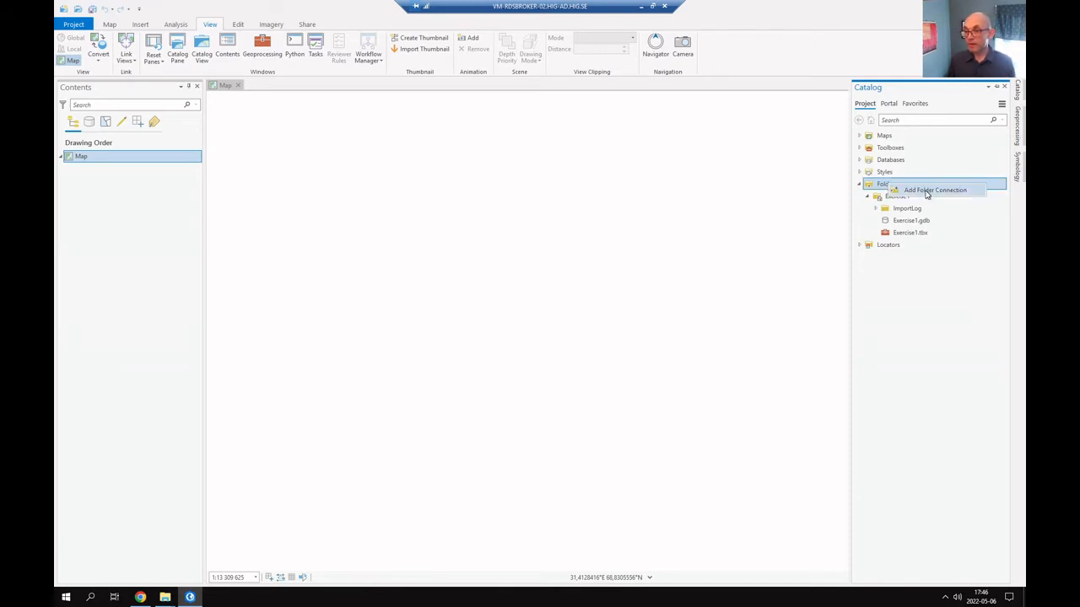
click(883, 187)
right_click(884, 186)
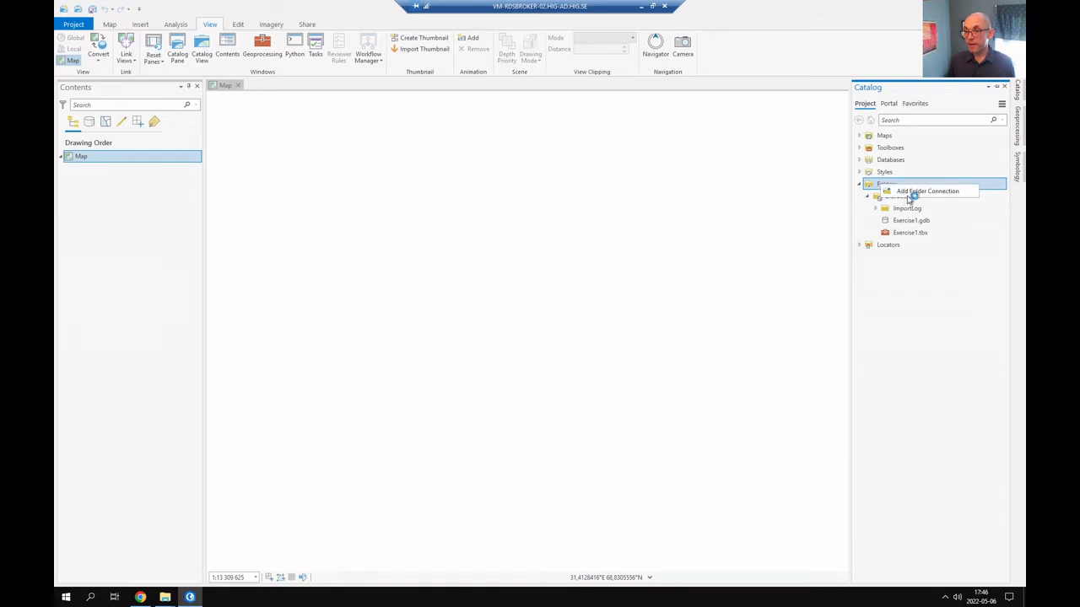
click(913, 193)
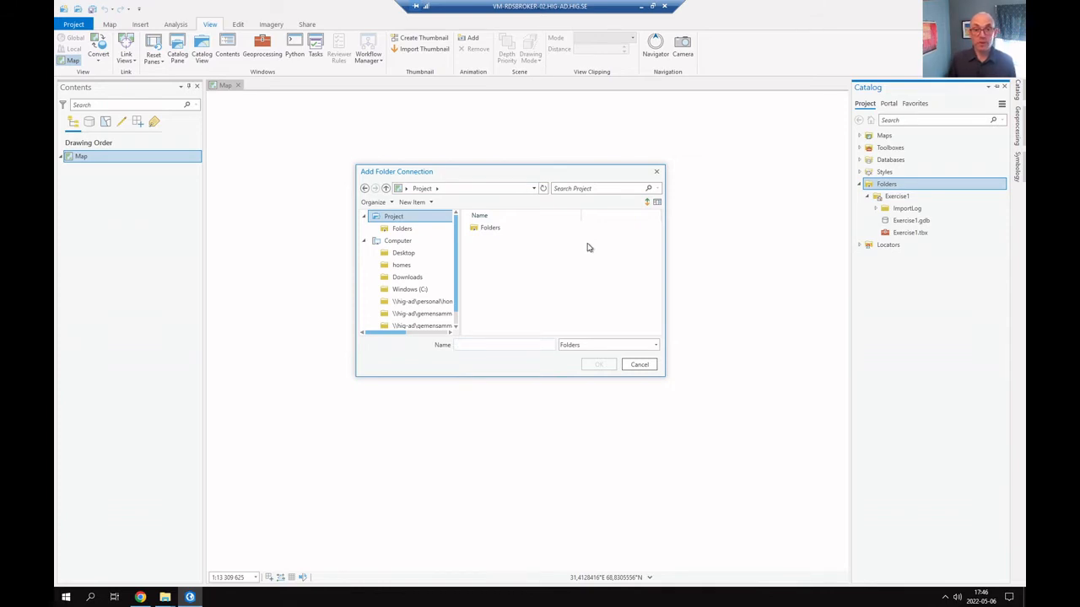
click(437, 303)
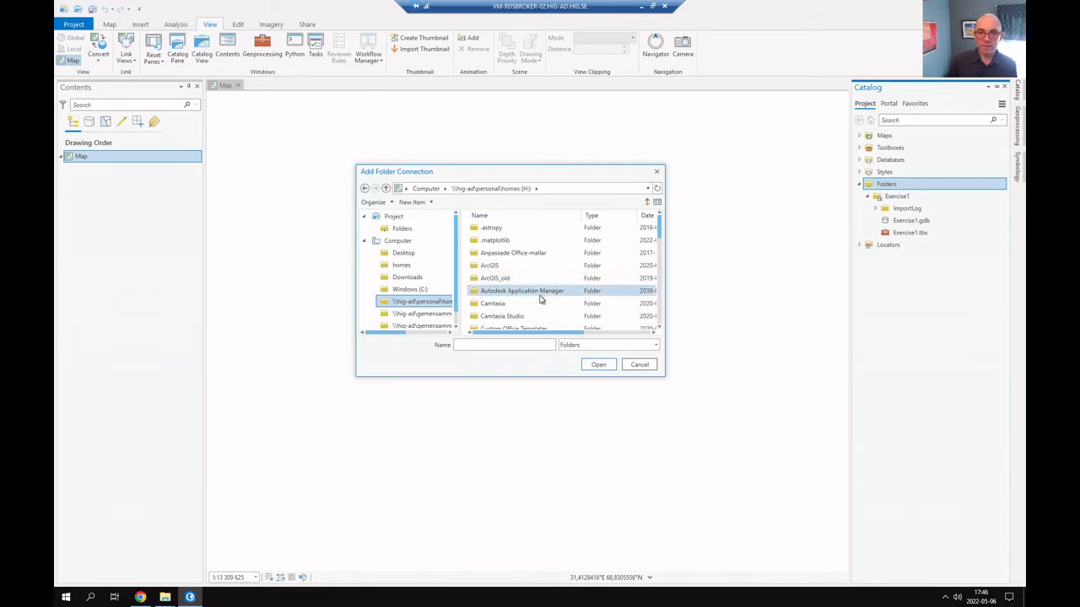
scroll(540, 299, down, 2)
click(487, 280)
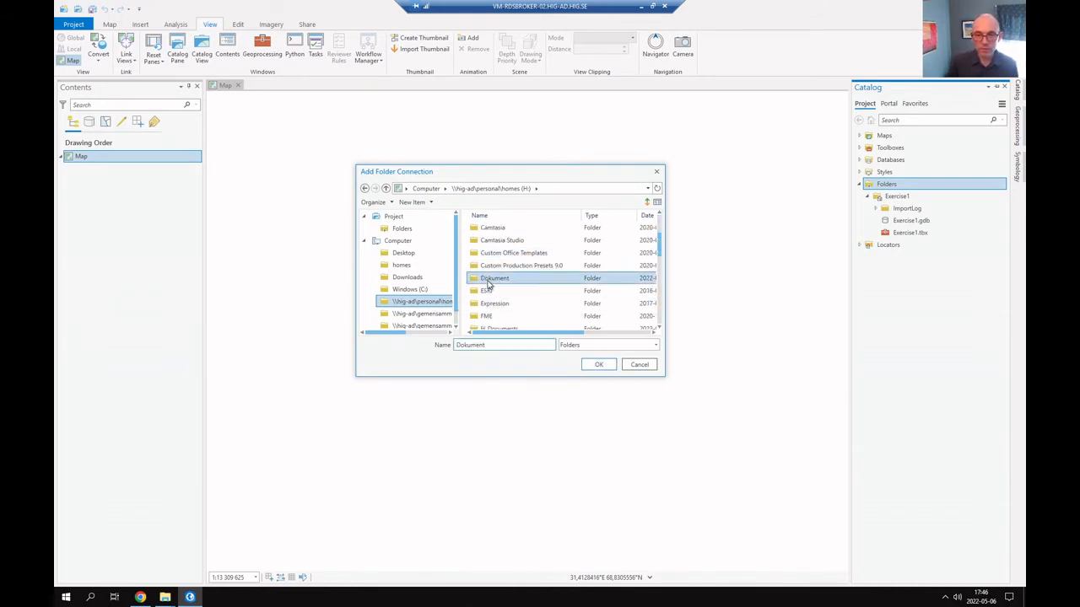
double_click(488, 285)
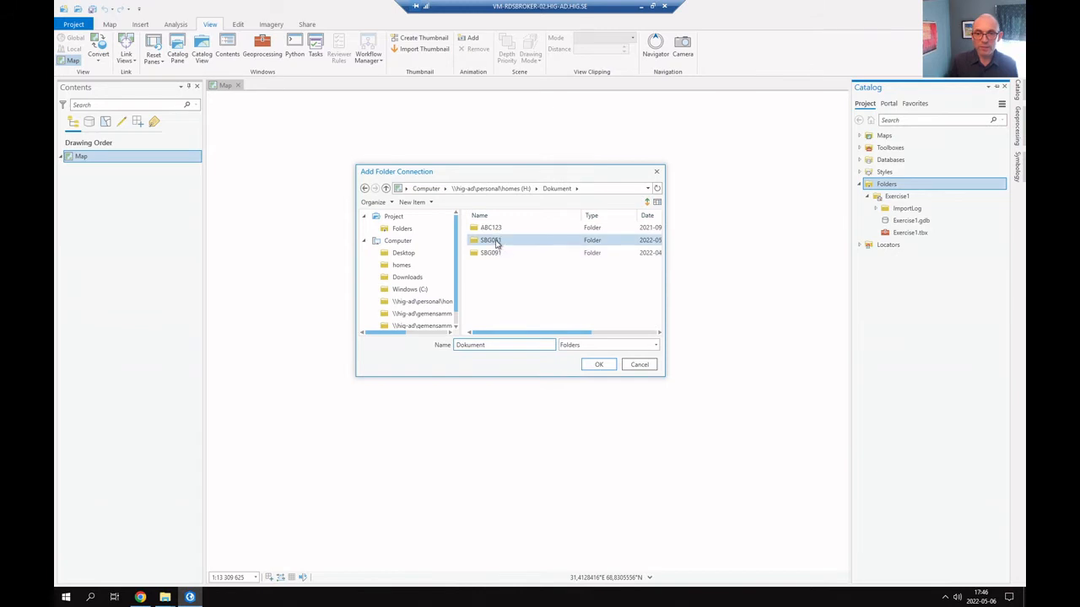
double_click(491, 242)
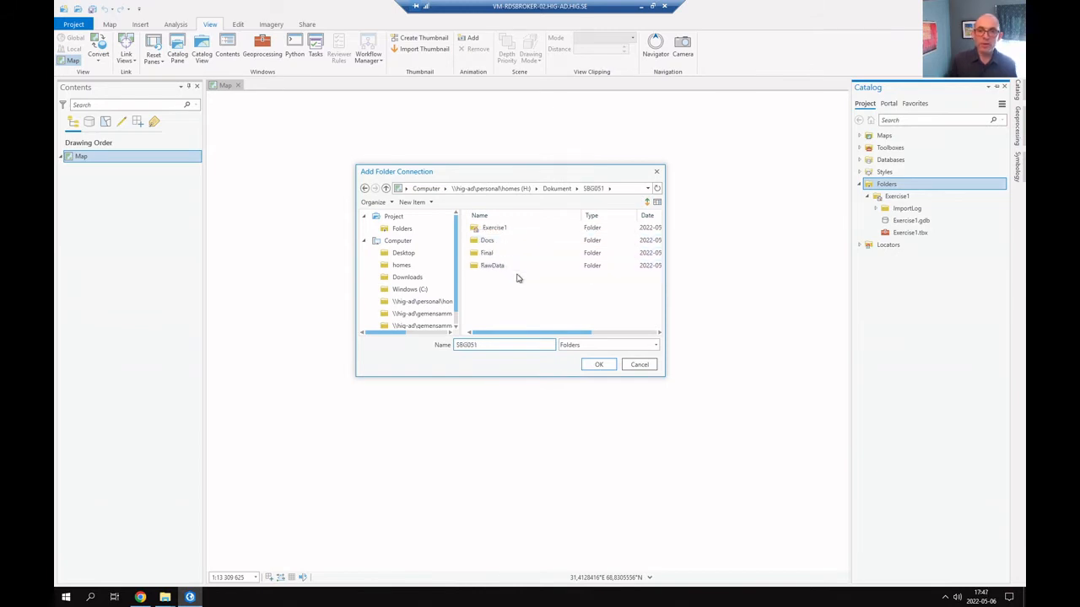
double_click(494, 266)
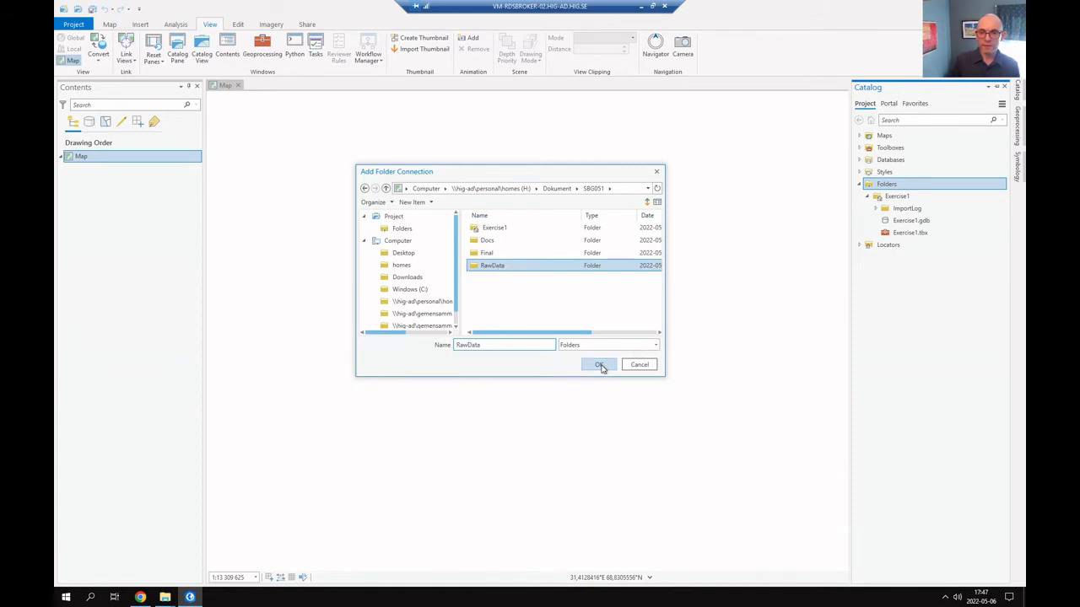
click(599, 365)
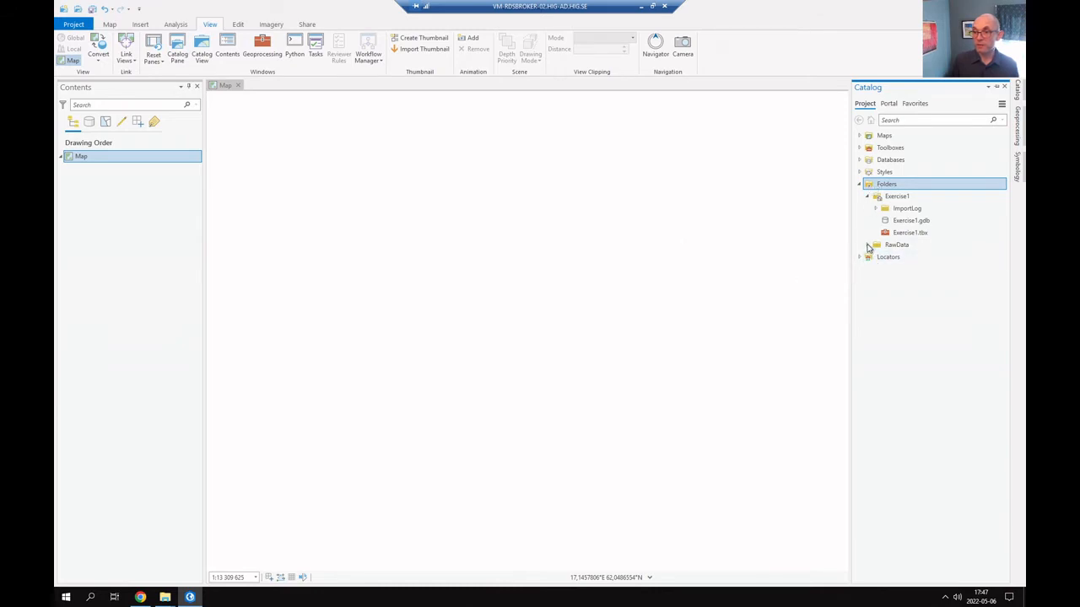
Expand the RawData connection in the Catalog and compare its contents with the RawData folder in File Explorer
click(868, 245)
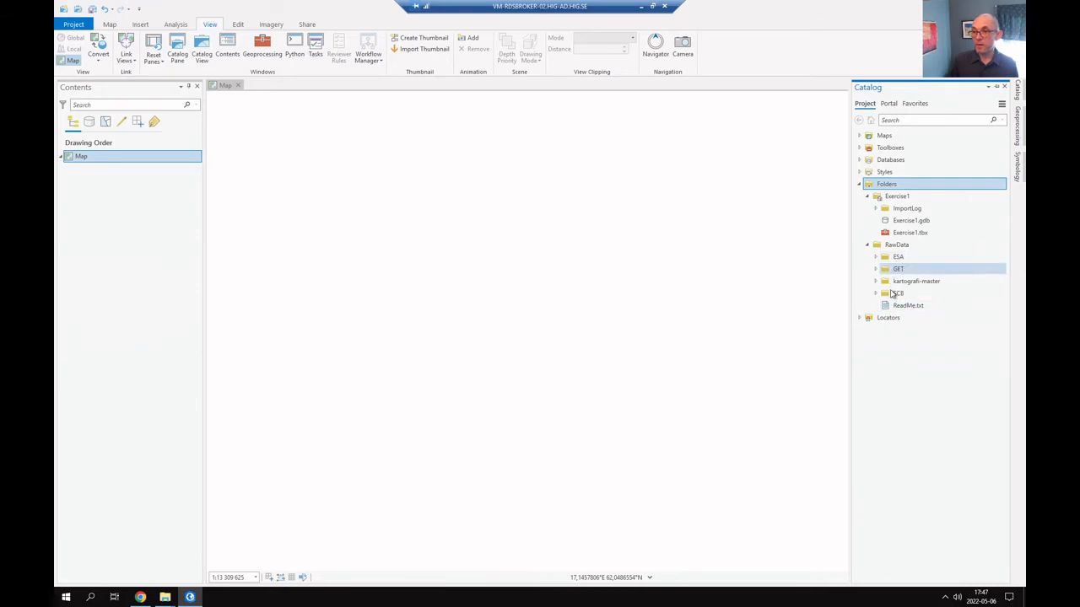
key(alt+Tab)
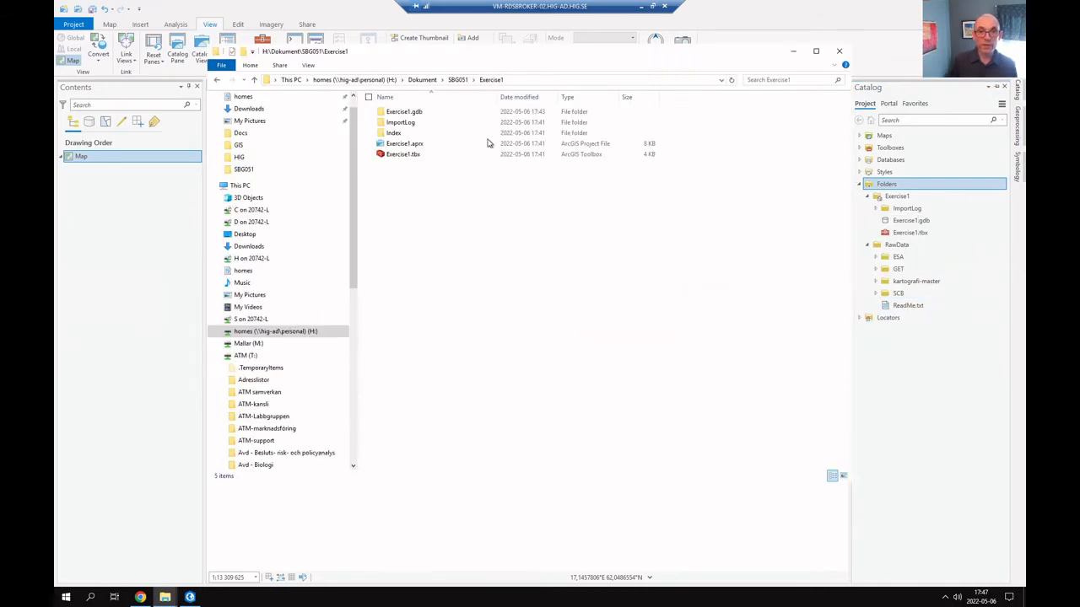
click(457, 80)
double_click(413, 144)
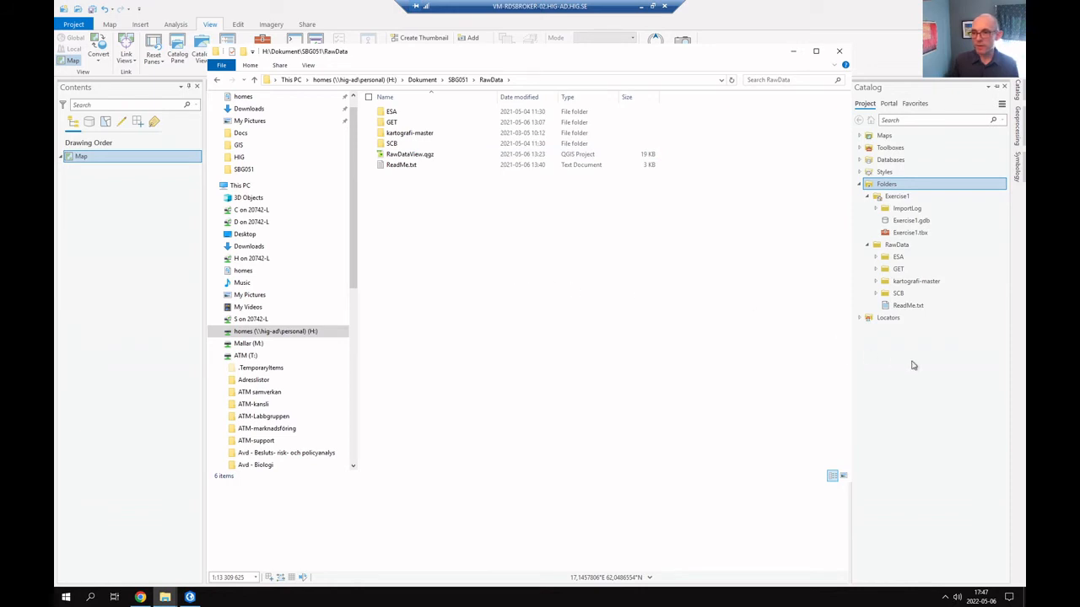
Return to ArcGIS Pro and save the project
click(965, 386)
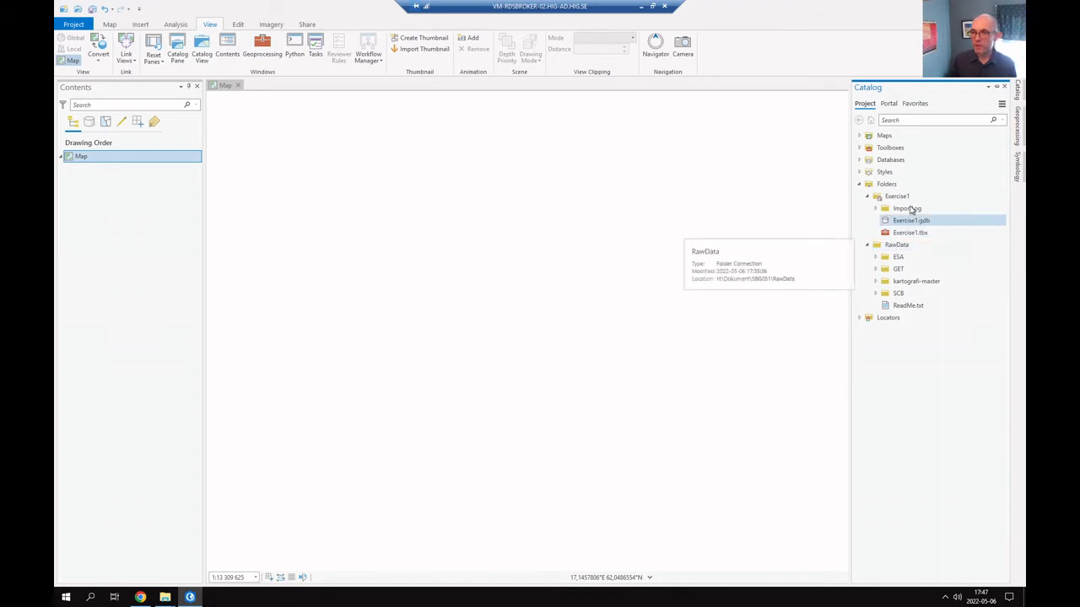
click(93, 10)
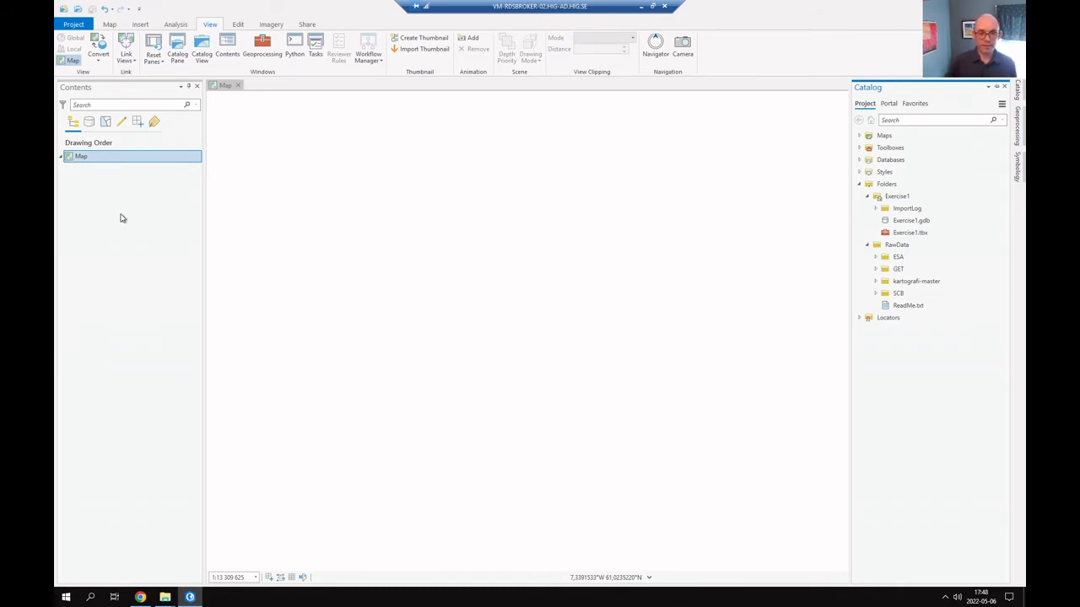
Read the exercise guide's section on adding data to the map in the browser, then return to ArcGIS Pro
key(alt+Tab)
key(alt+Tab)
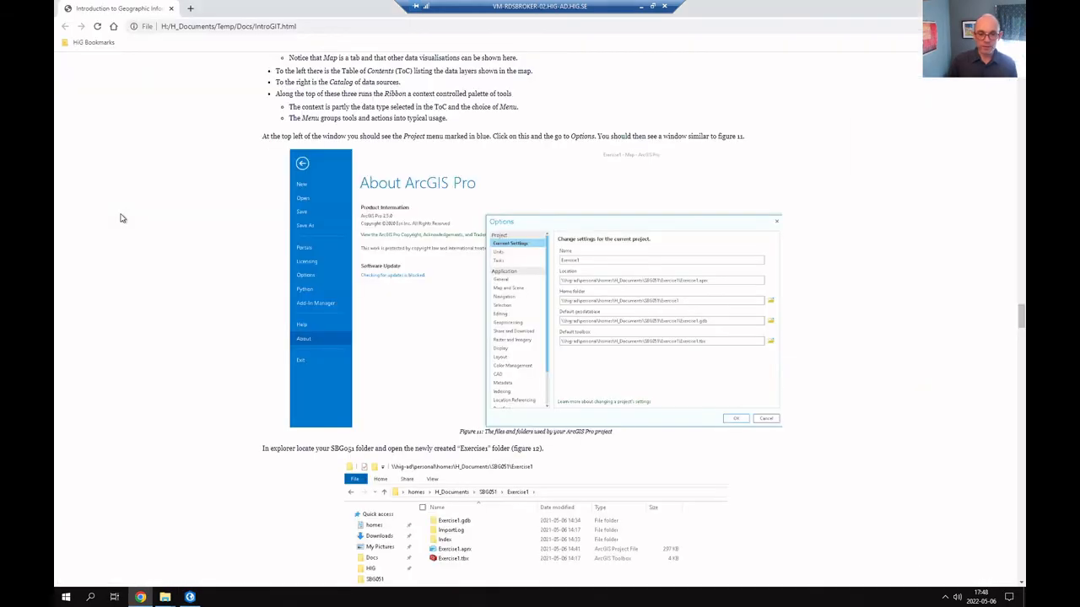
scroll(167, 222, down, 7)
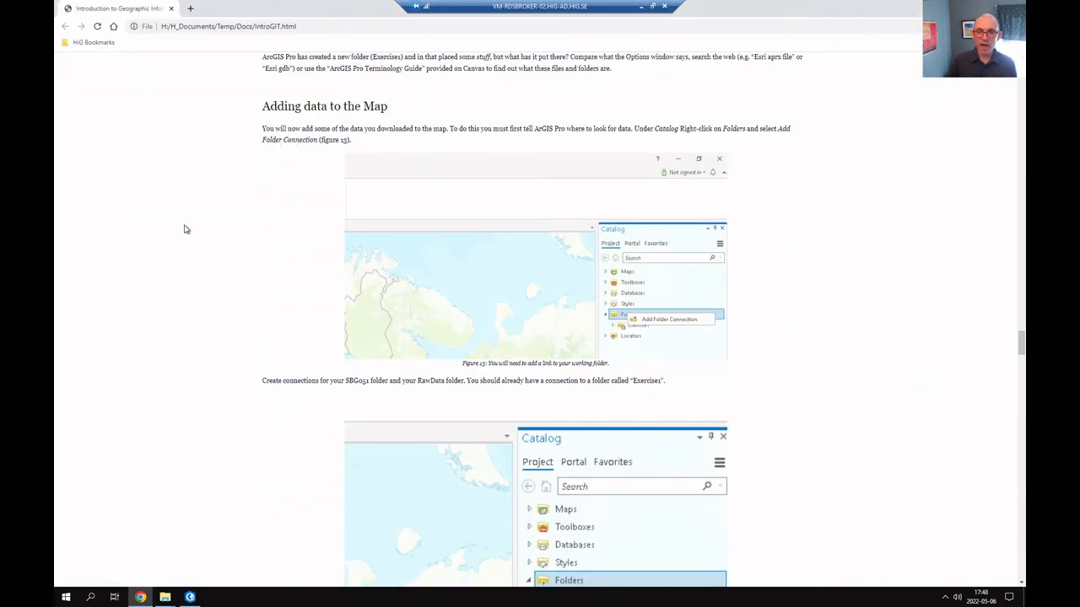
scroll(186, 229, down, 5)
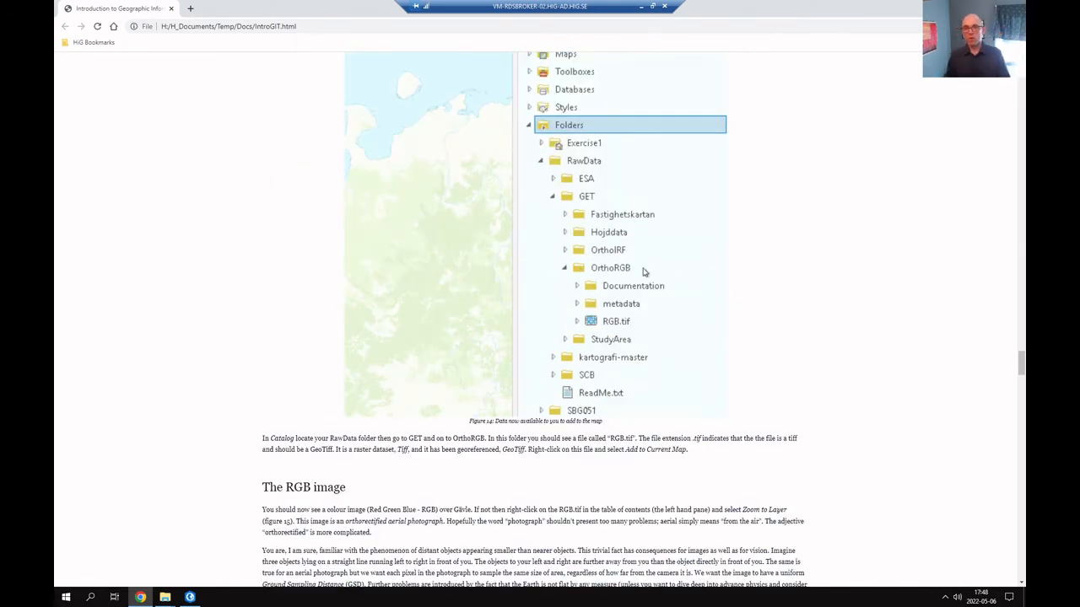
key(alt+Tab)
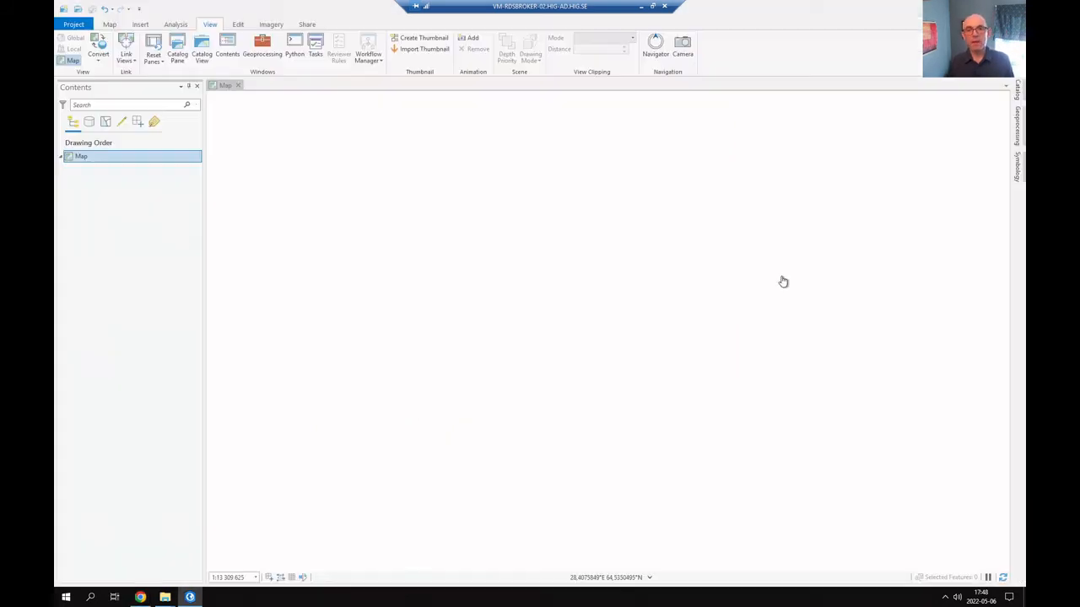
Add the RGB.tif raster from the OrthoRGB folder under RawData\GET to the current map
click(1018, 94)
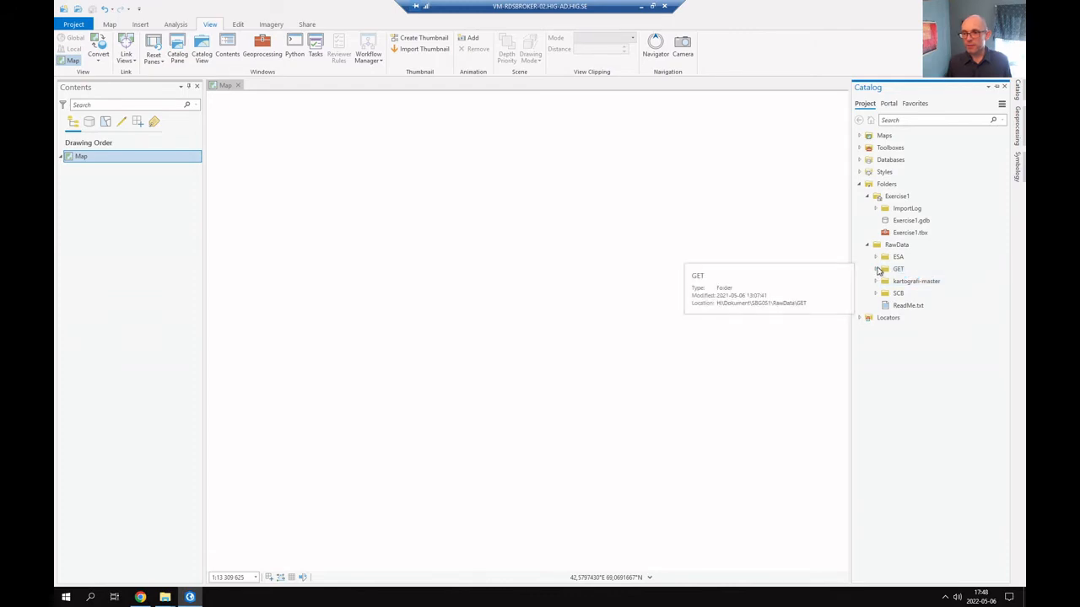
click(876, 269)
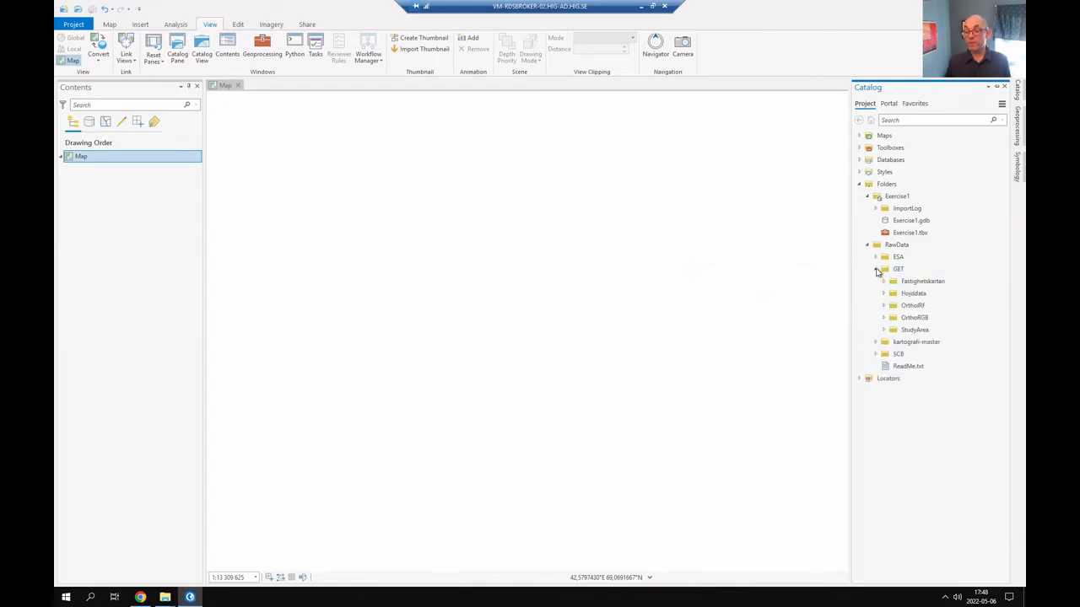
click(885, 318)
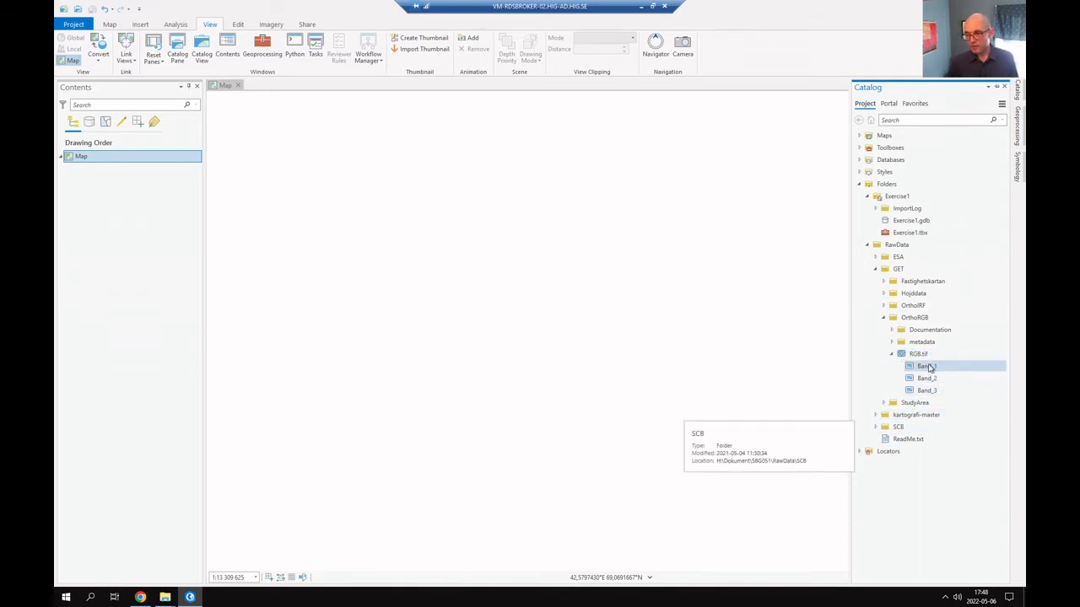
click(916, 355)
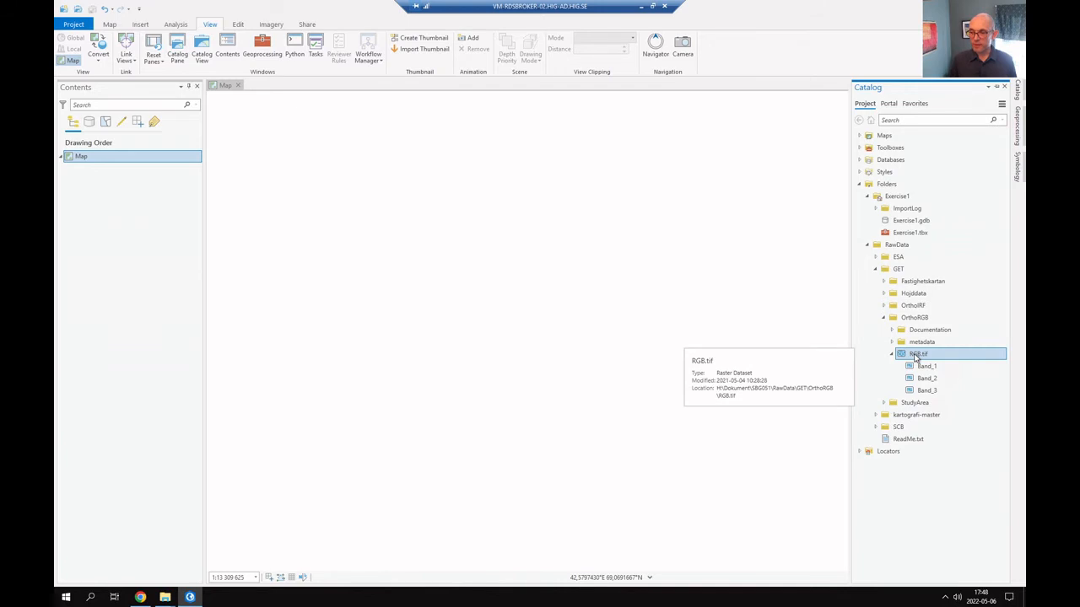
right_click(917, 356)
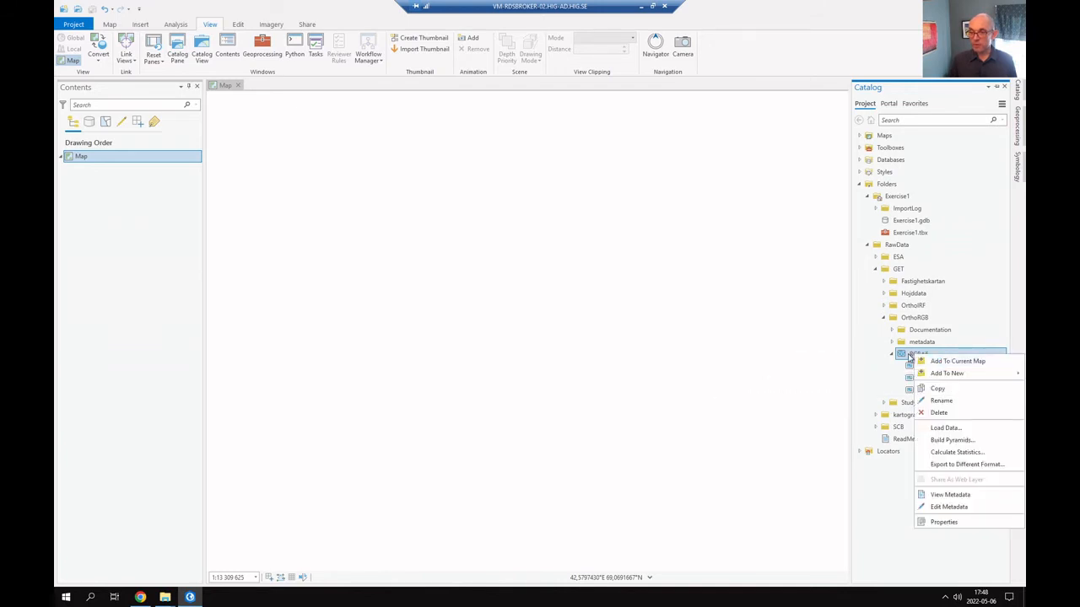
drag(910, 354, 600, 410)
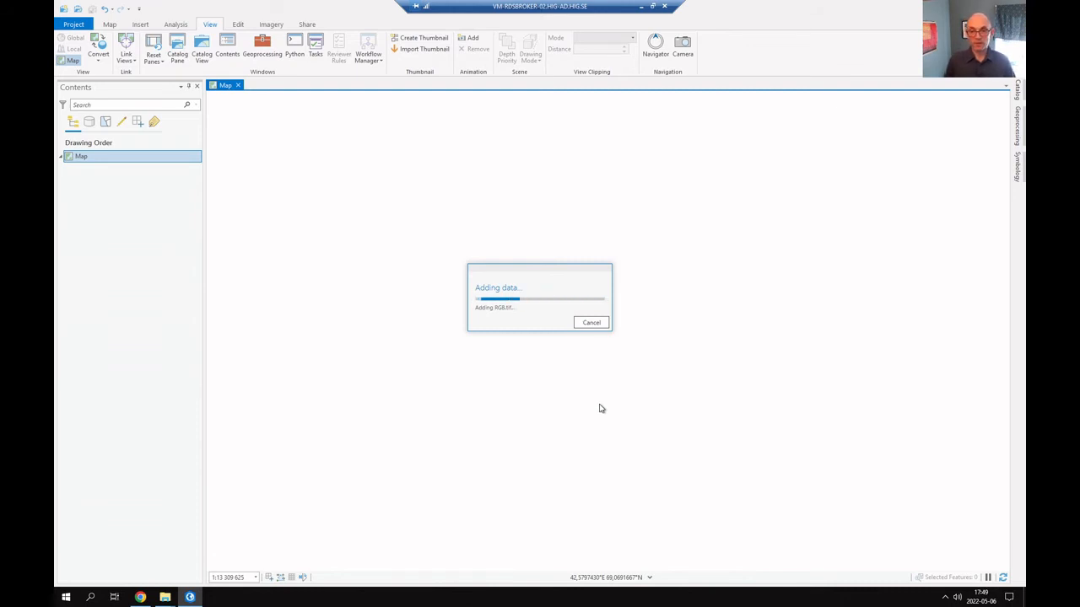
Switch to the browser and read the exercise guide's sections on the RGB image and layer properties, then return to ArcGIS Pro
key(alt+Tab)
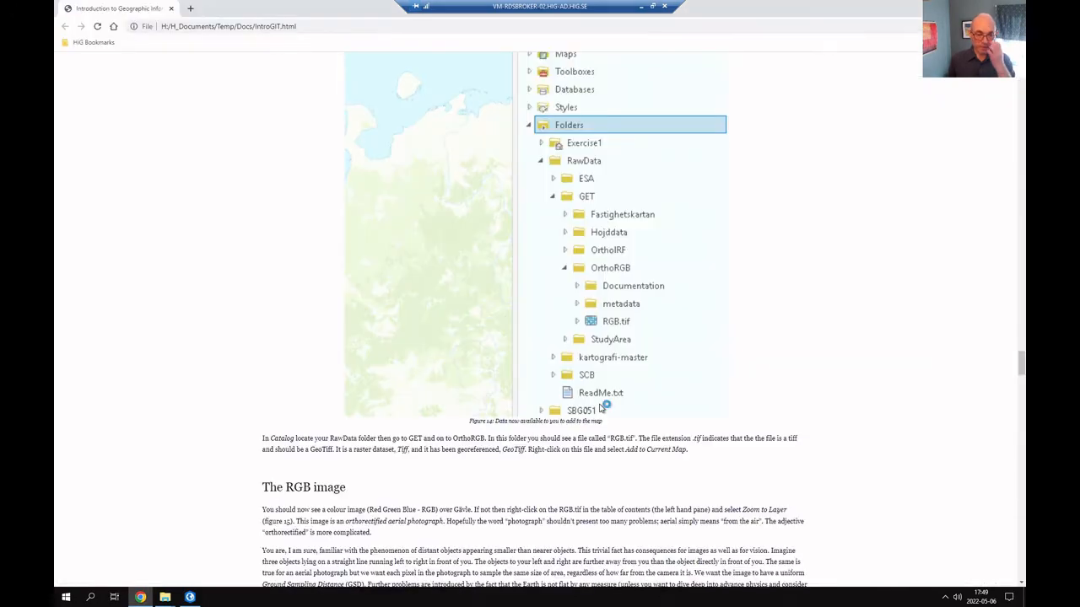
scroll(602, 407, down, 4)
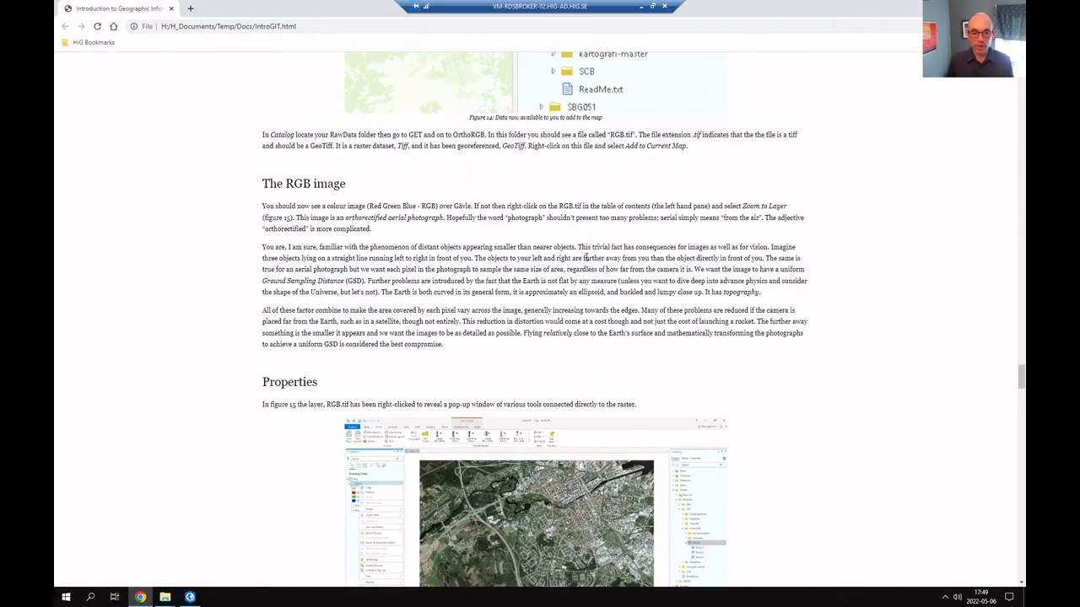
scroll(585, 257, down, 2)
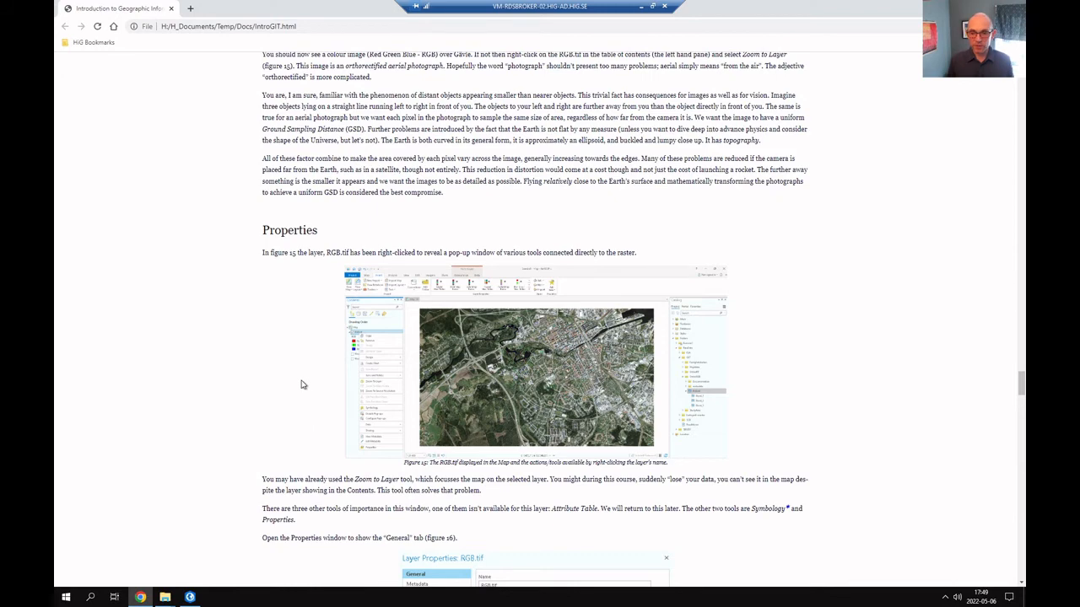
scroll(302, 385, down, 2)
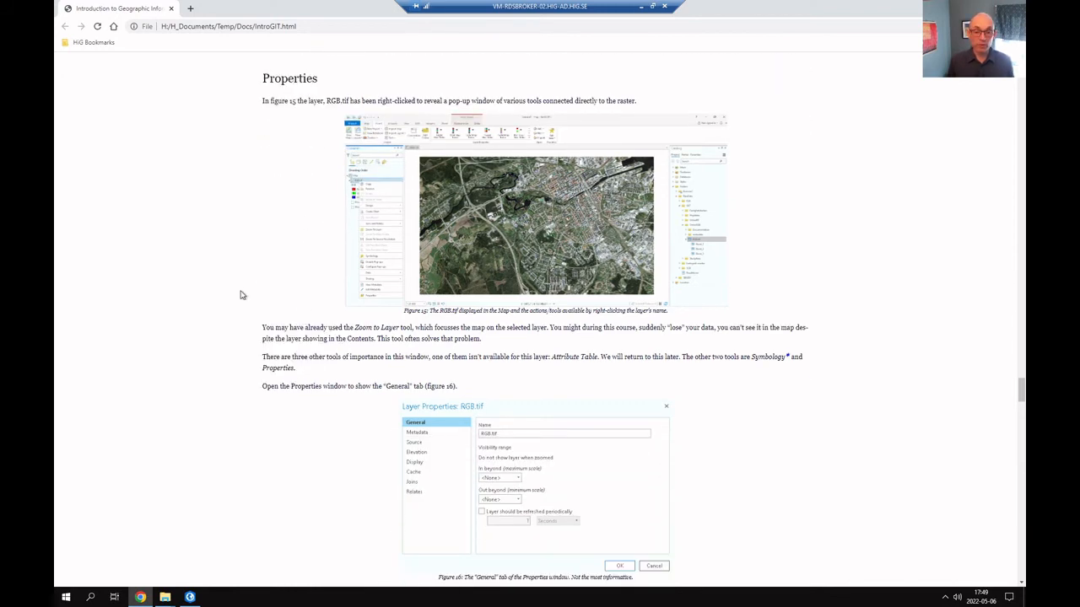
scroll(242, 295, down, 2)
scroll(295, 334, down, 1)
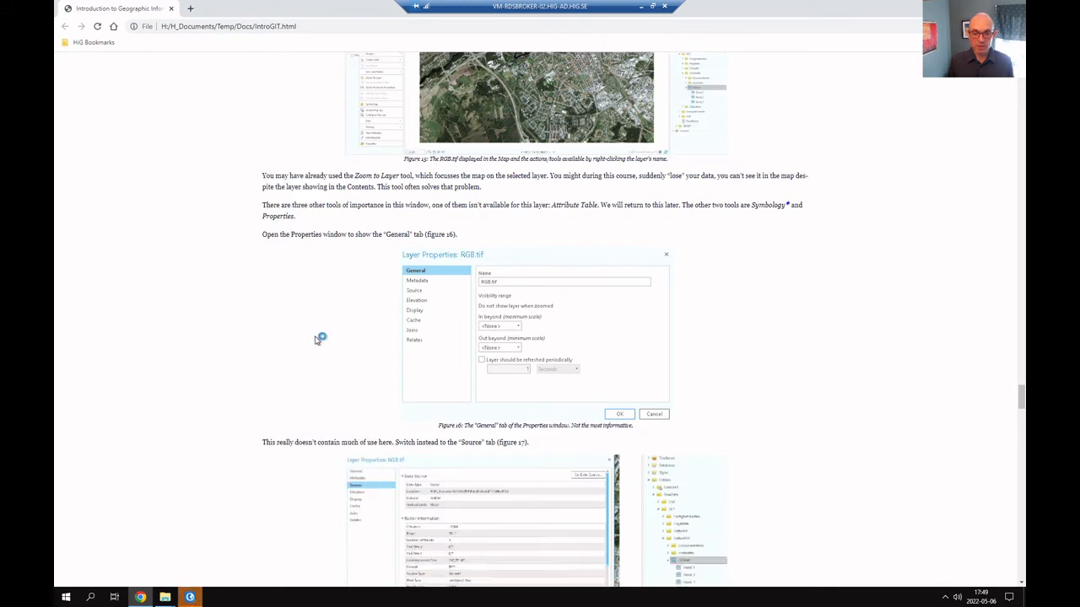
scroll(292, 369, down, 4)
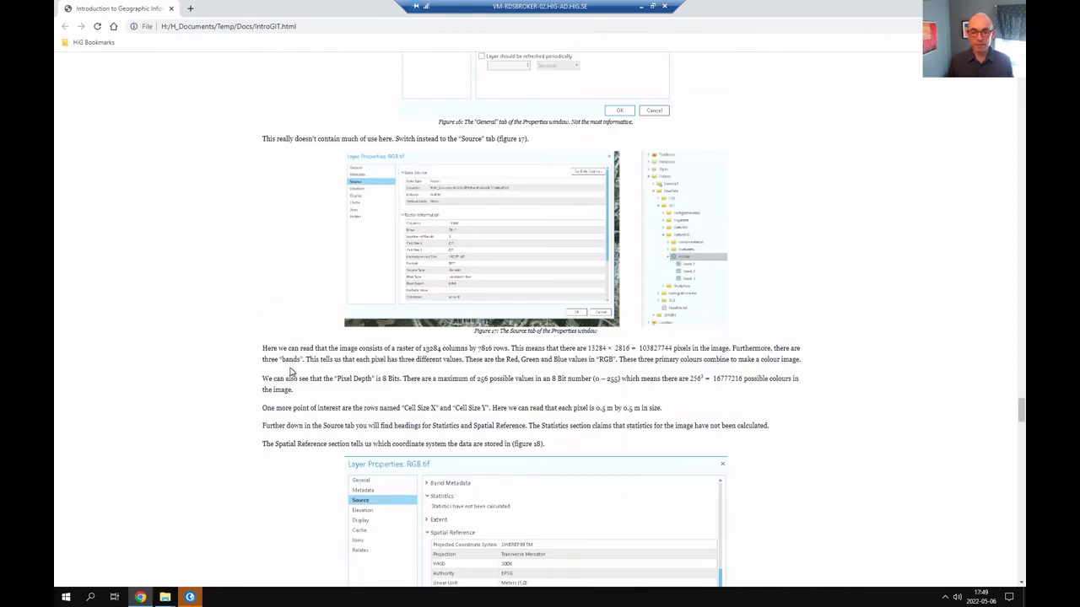
scroll(291, 372, down, 2)
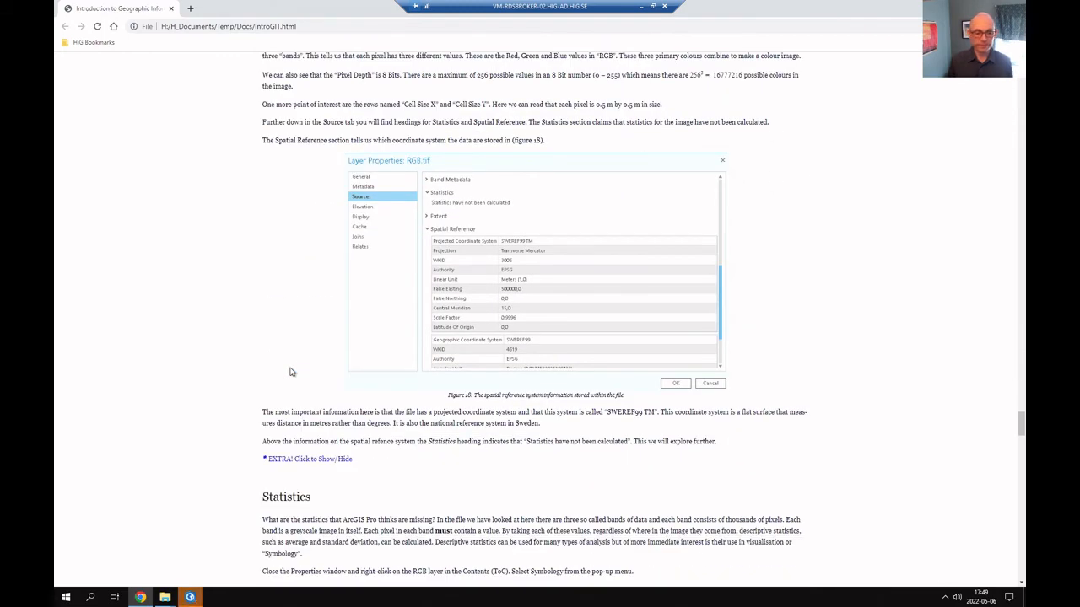
key(alt+Tab)
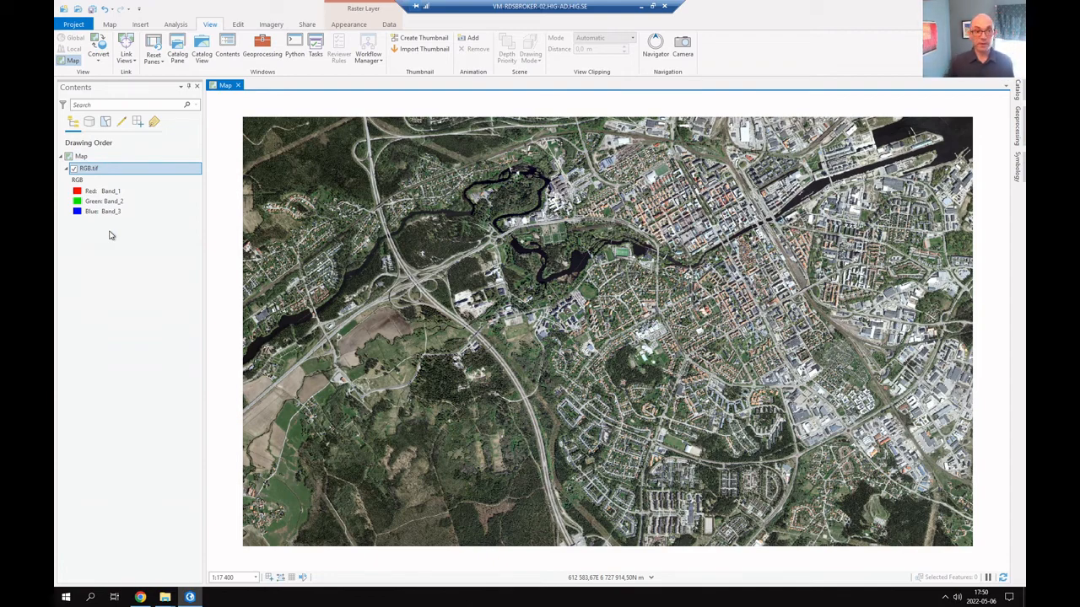
Open the RGB.tif layer's properties and review its metadata and data source location
right_click(94, 168)
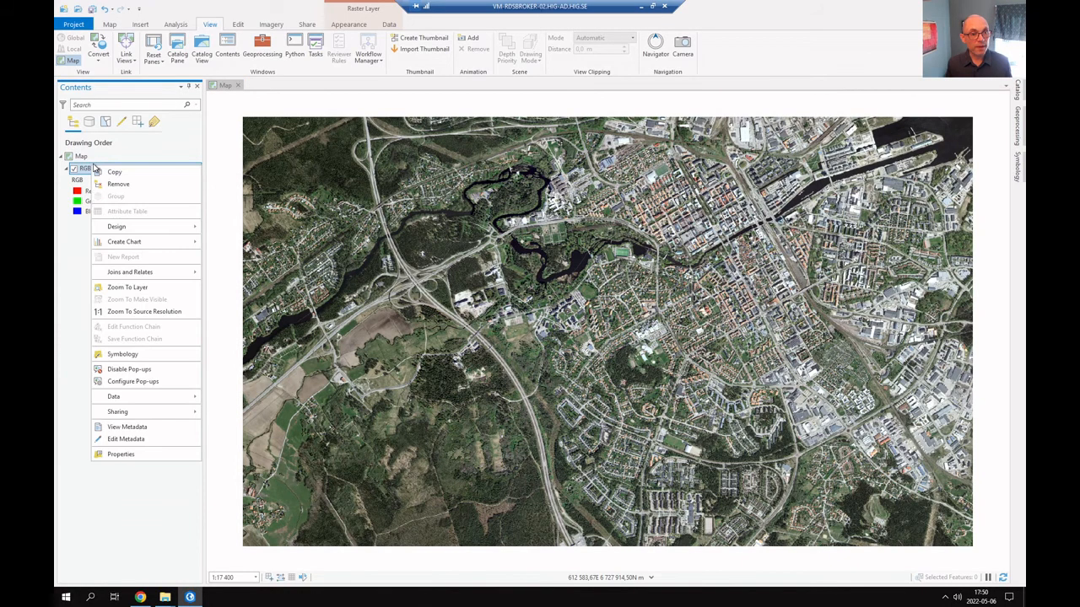
click(121, 454)
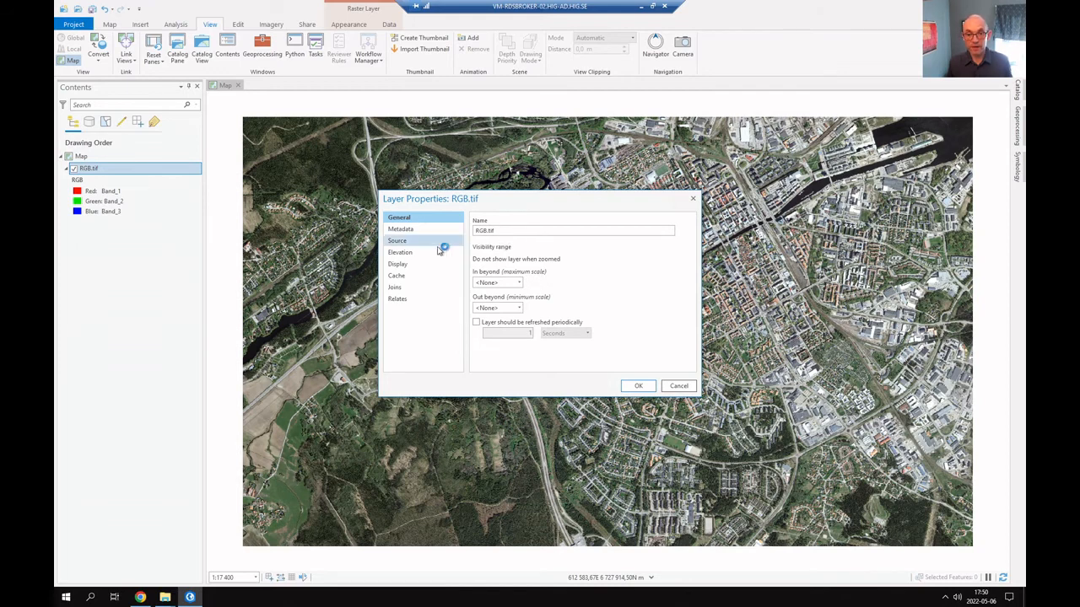
click(414, 230)
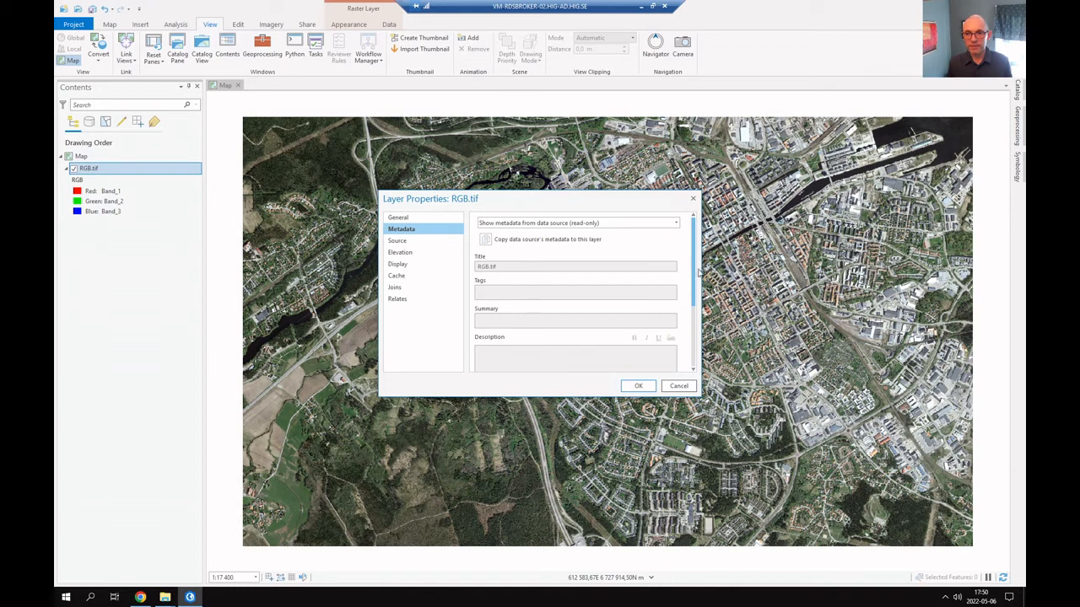
mouse_move(695, 276)
mouse_down()
mouse_move(695, 343)
mouse_move(694, 264)
mouse_up()
click(406, 242)
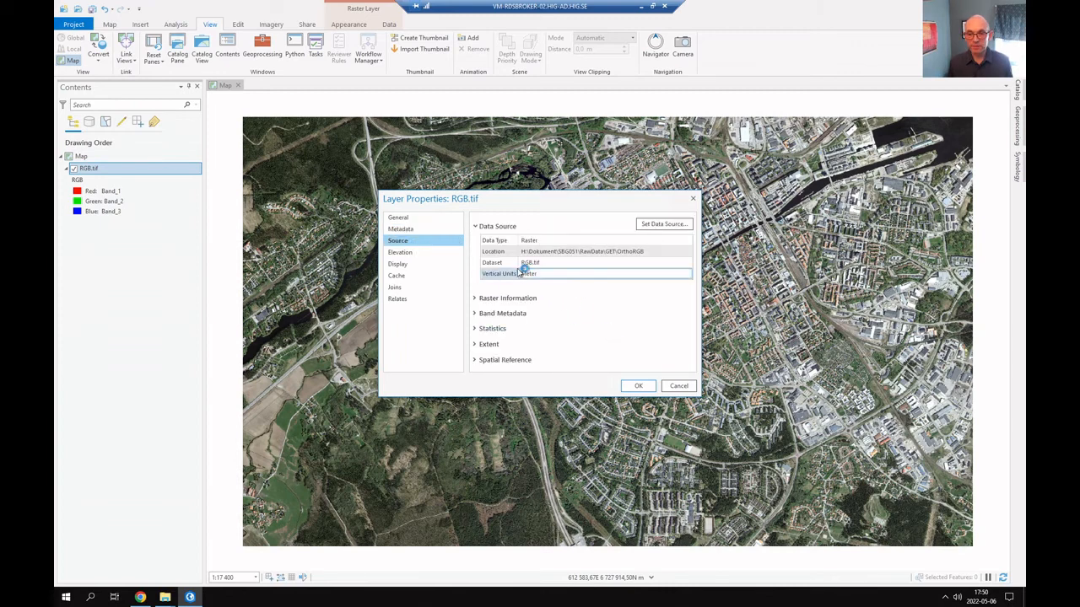
click(589, 253)
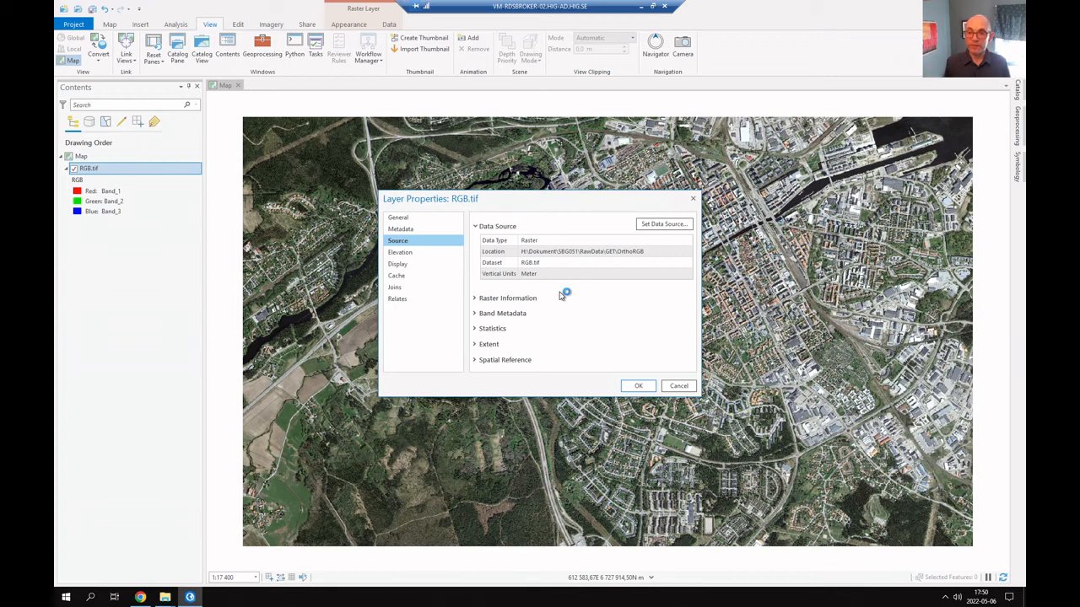
Examine the raster information of RGB.tif, including columns, rows, number of bands, cell size and pixel depth
click(476, 298)
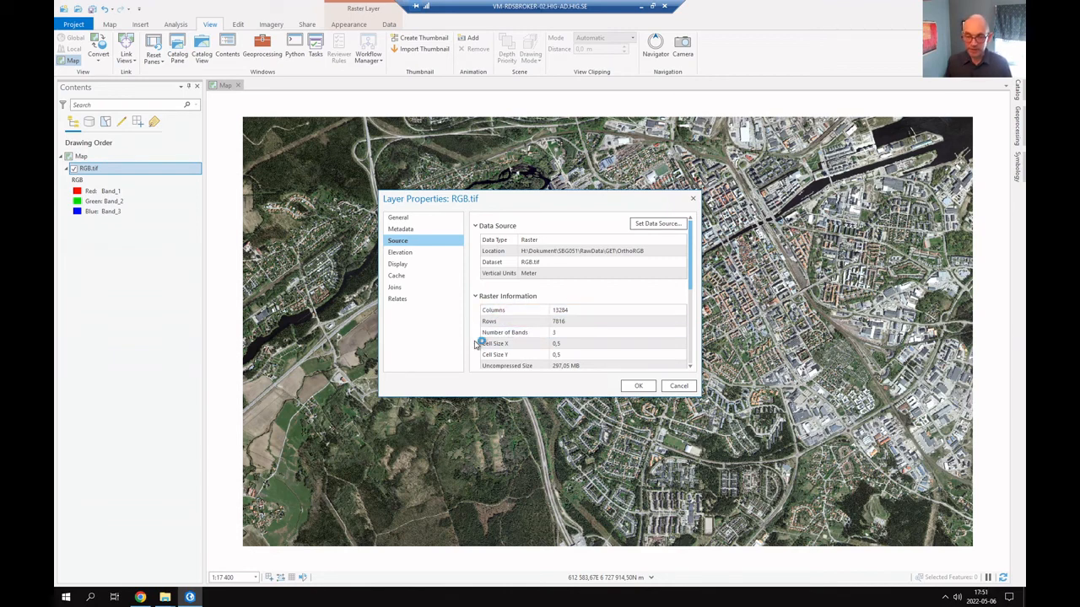
scroll(476, 345, down, 1)
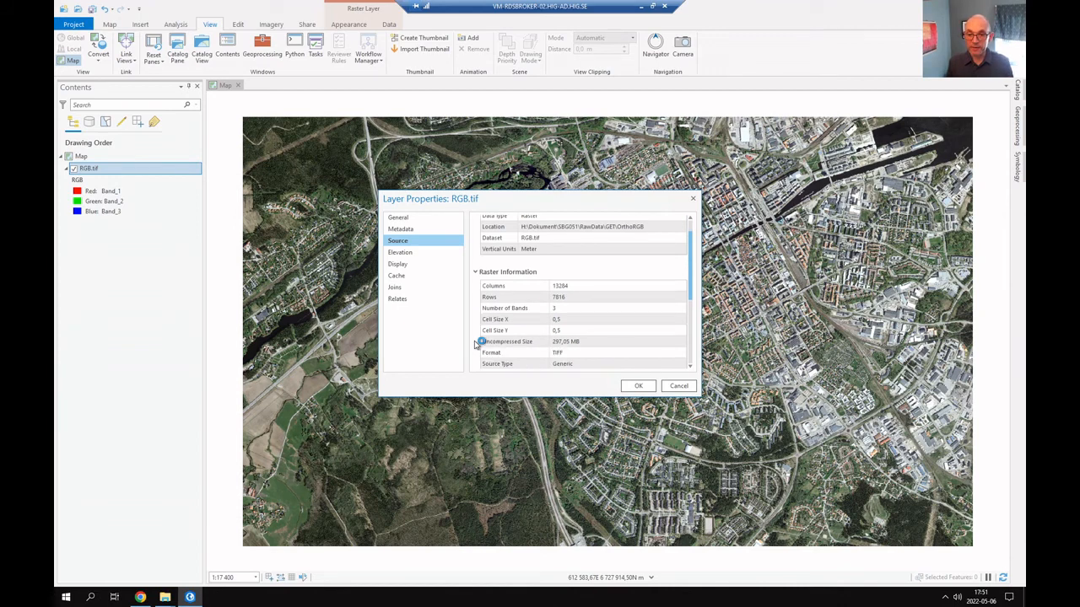
click(557, 321)
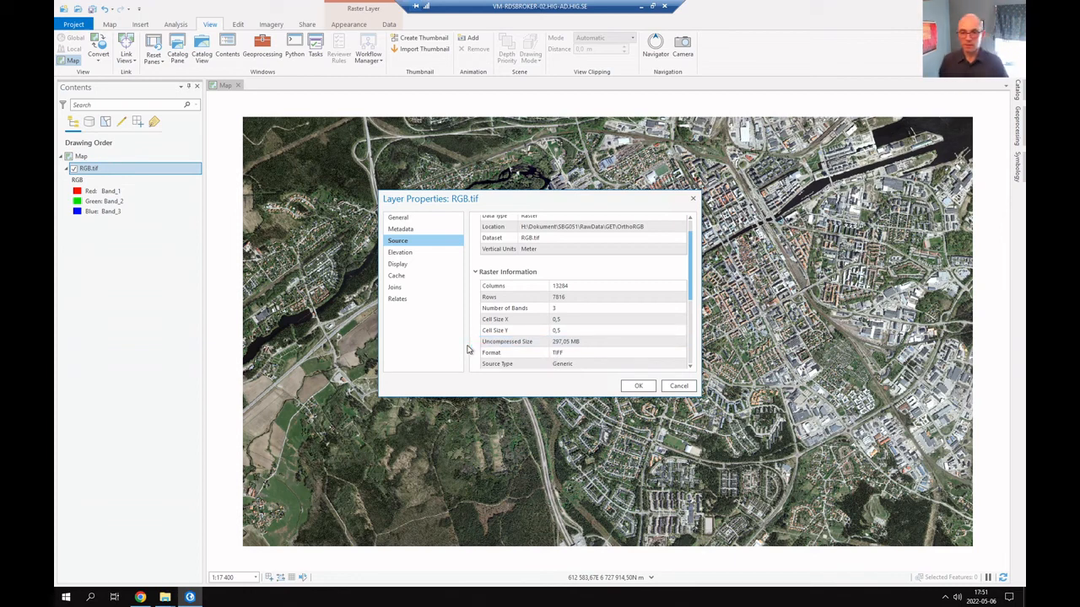
scroll(475, 352, down, 1)
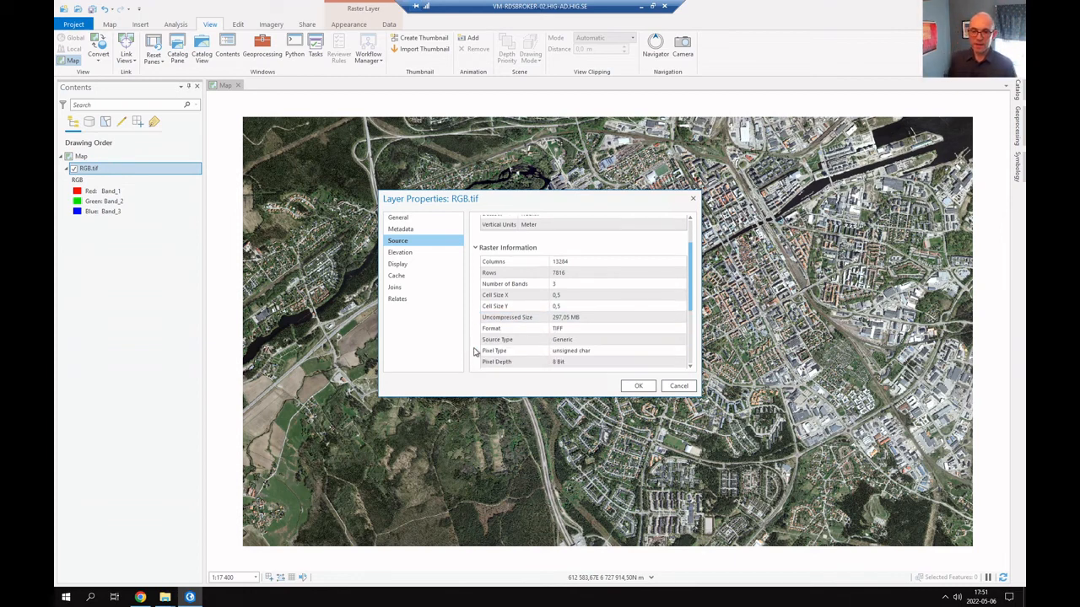
scroll(475, 353, down, 1)
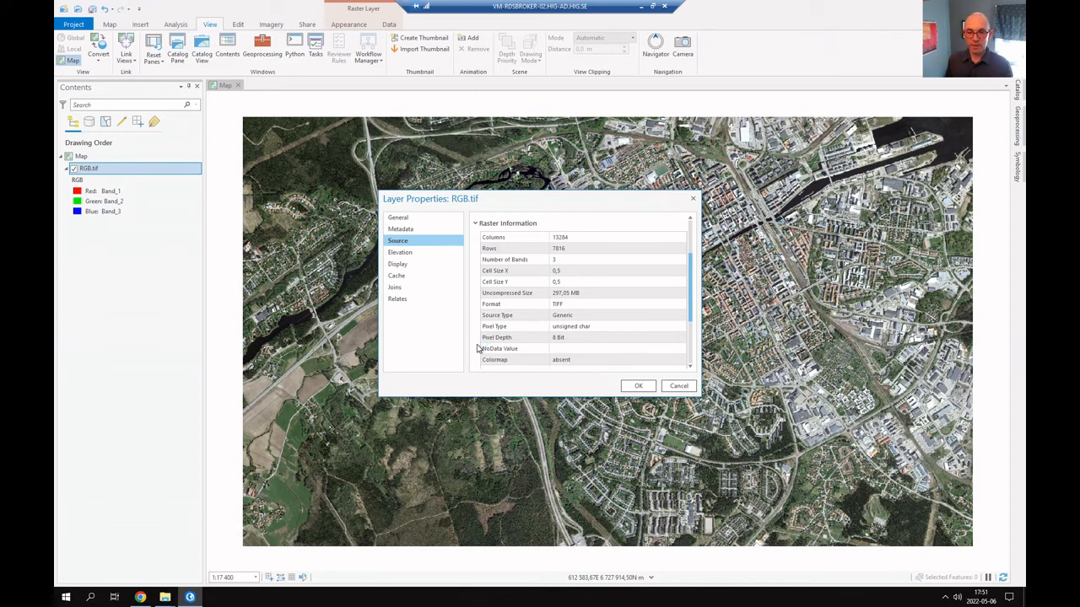
scroll(478, 348, down, 2)
scroll(477, 348, down, 2)
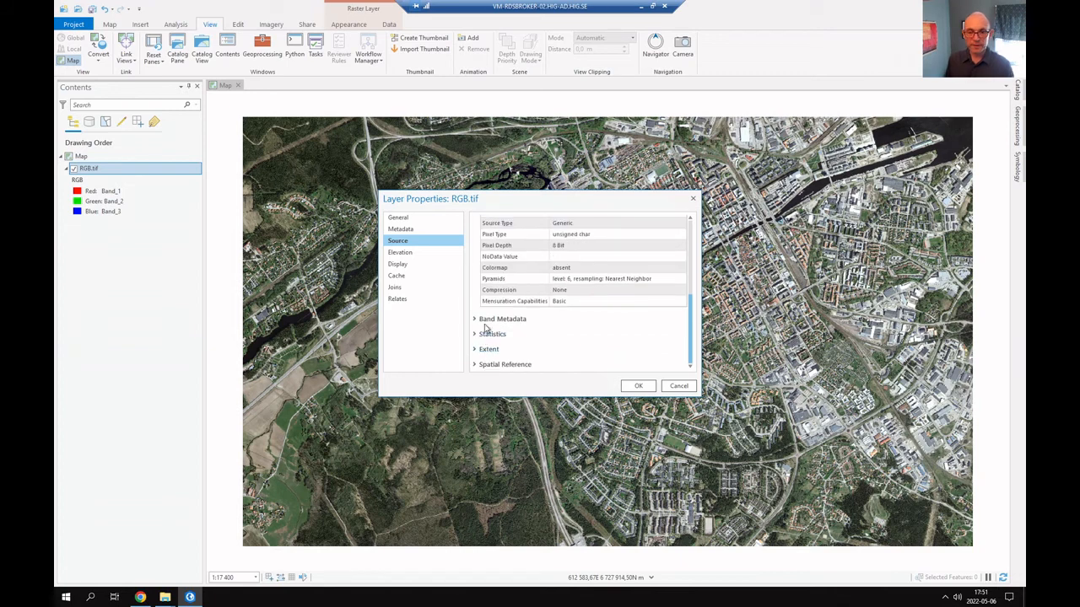
Inspect the band metadata for Band_1 and check the Statistics section of the RGB.tif source properties
click(475, 320)
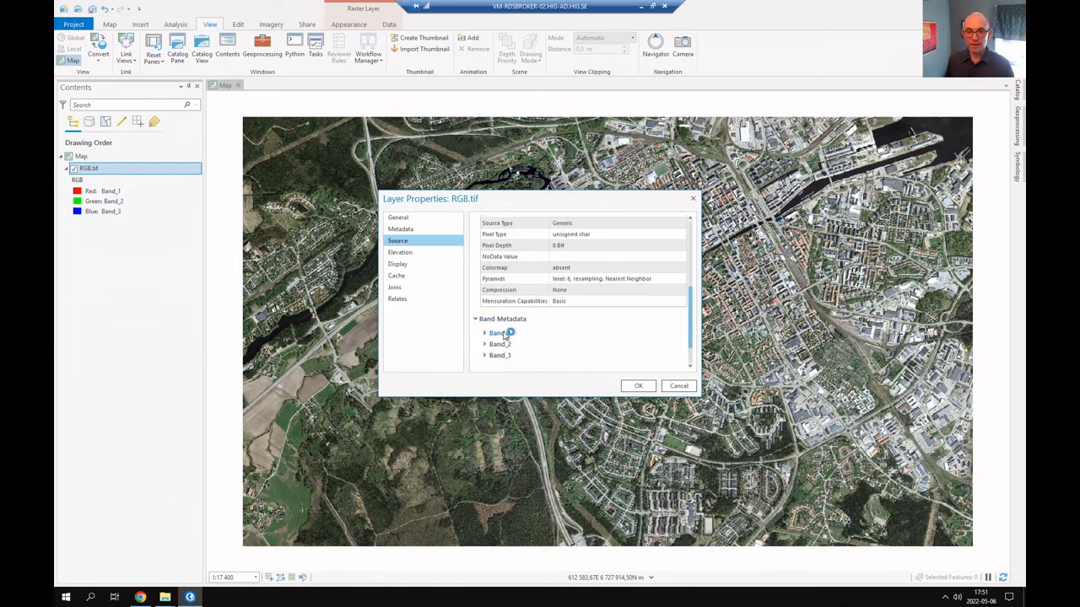
click(485, 334)
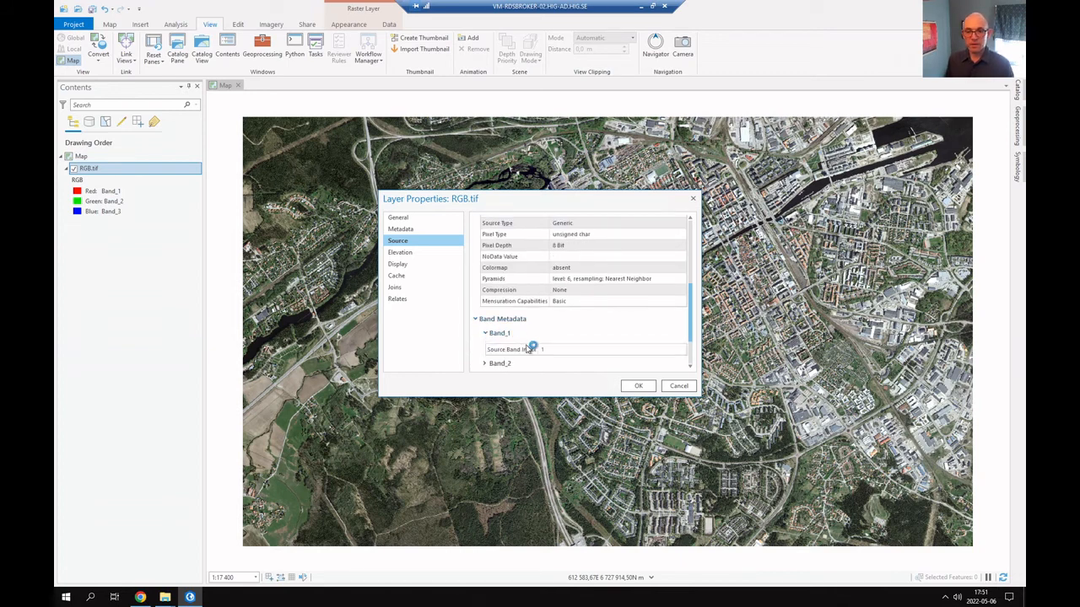
scroll(528, 344, down, 2)
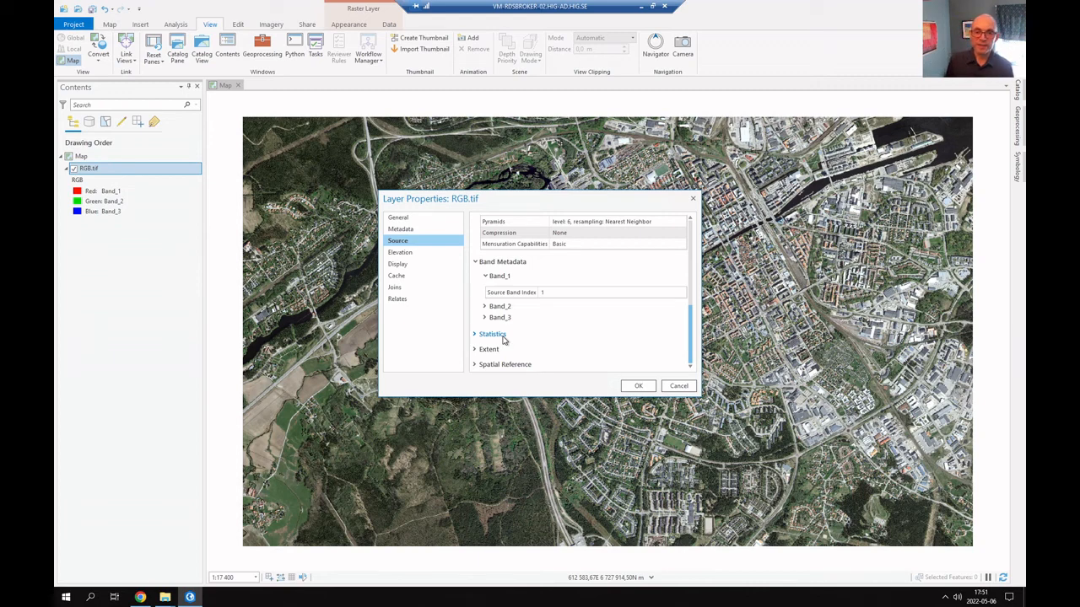
click(475, 334)
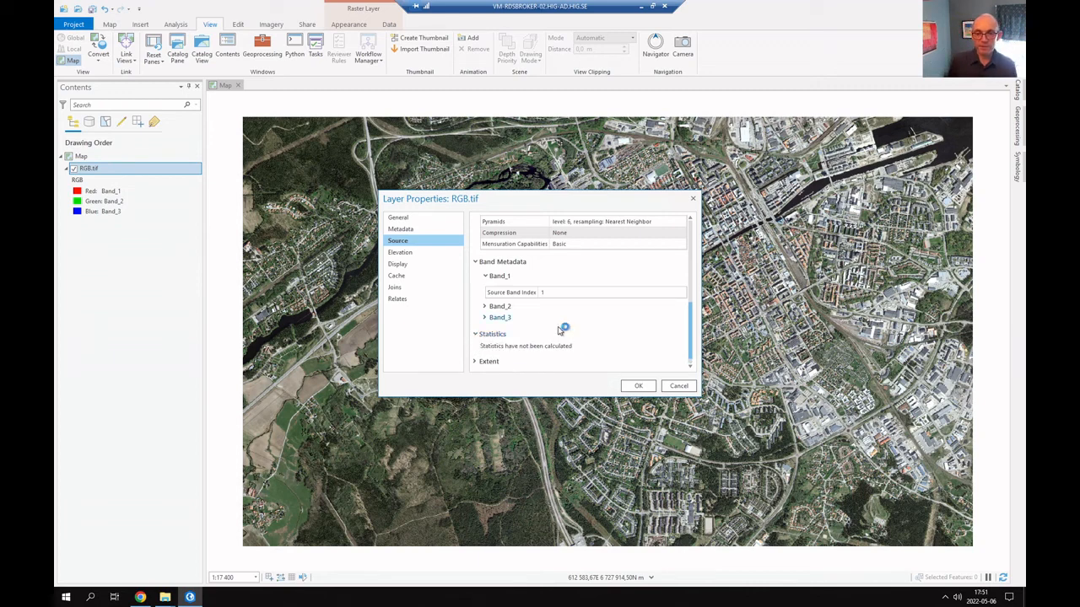
scroll(597, 345, down, 1)
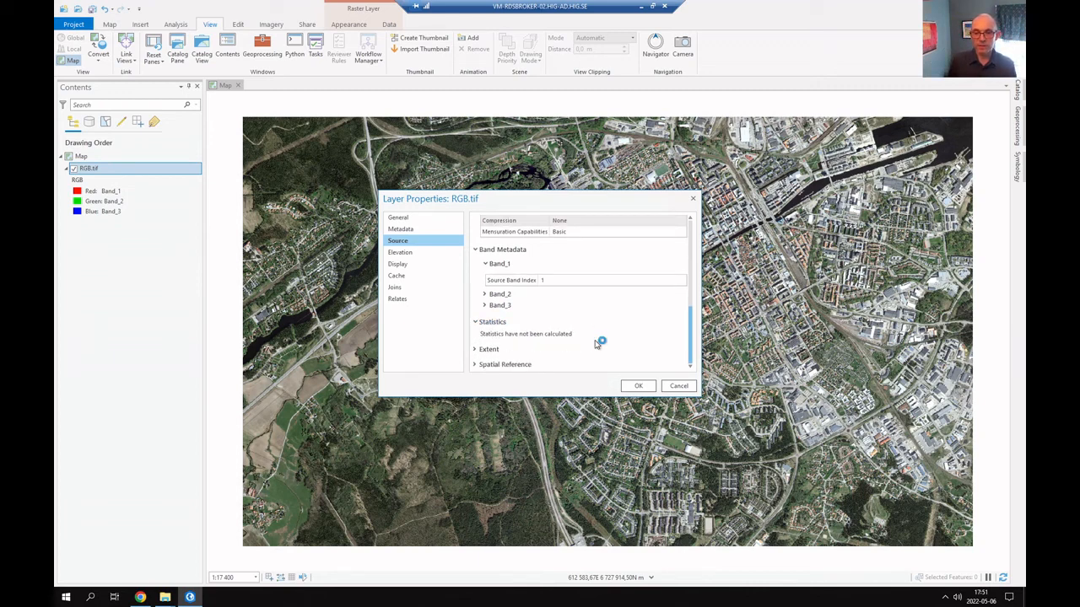
Review the extent coordinates and the spatial reference details of the RGB.tif layer
click(476, 352)
scroll(573, 337, down, 3)
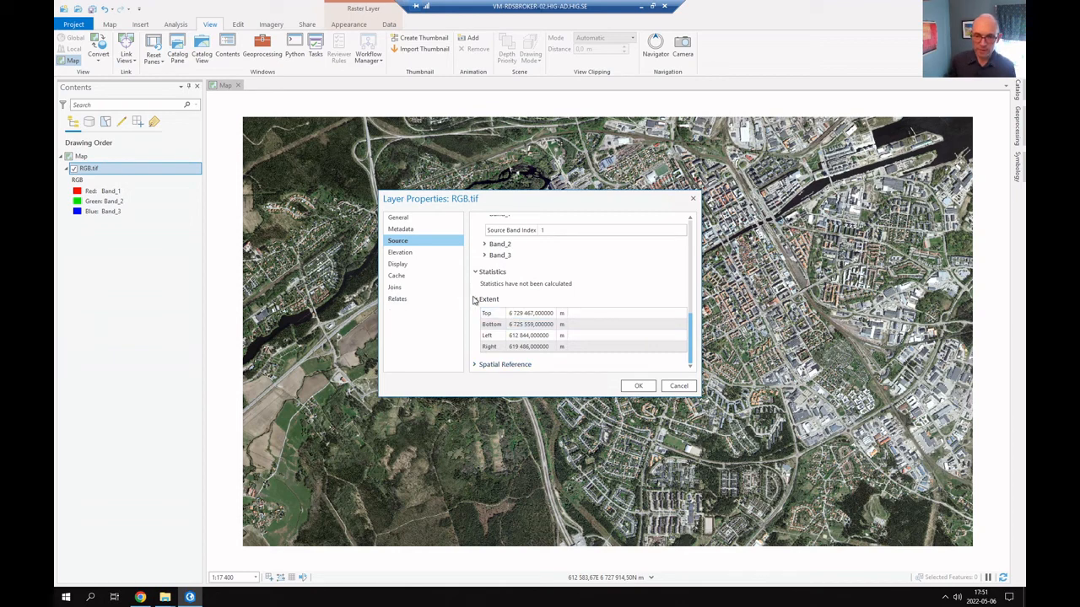
click(476, 365)
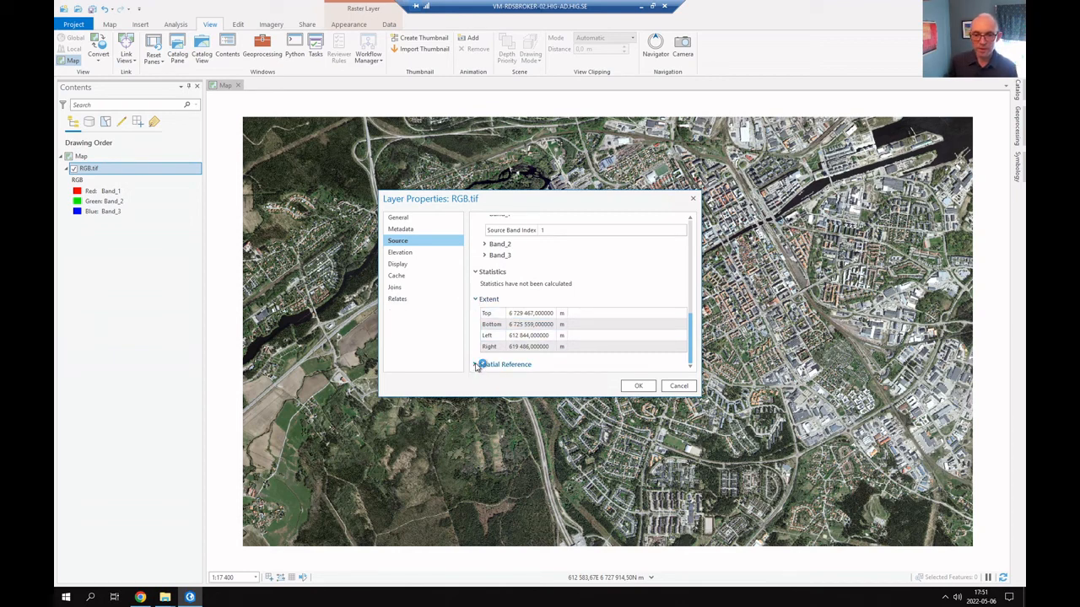
scroll(644, 365, down, 2)
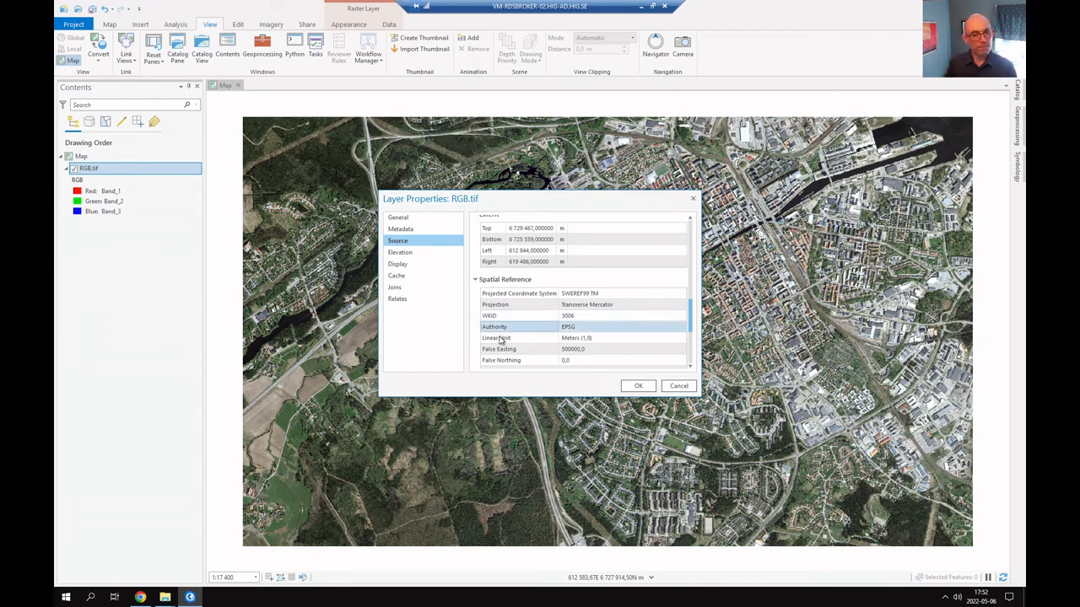
scroll(475, 350, down, 1)
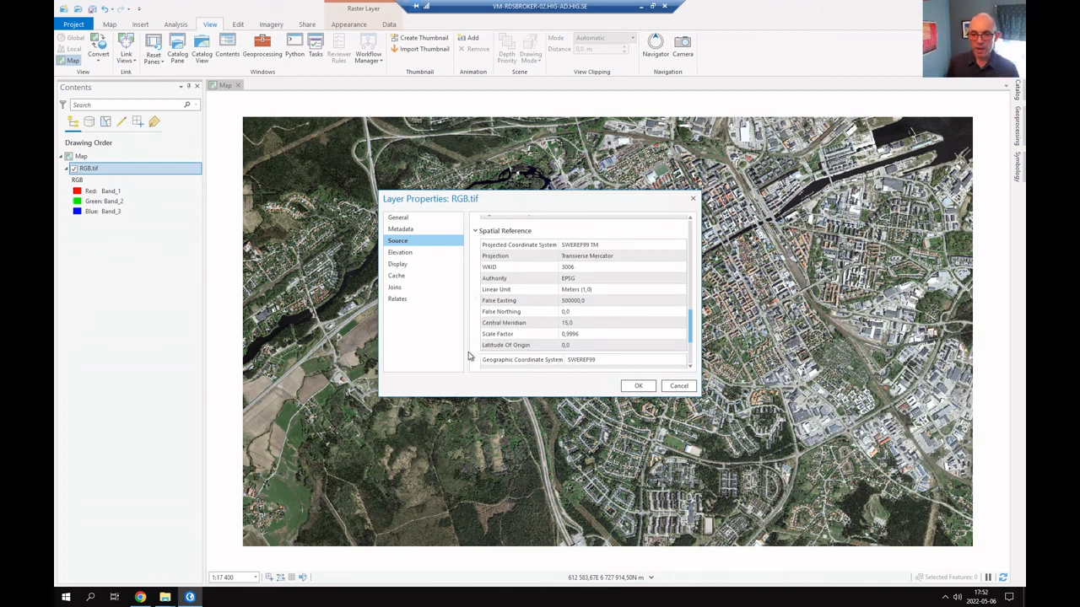
scroll(474, 321, up, 3)
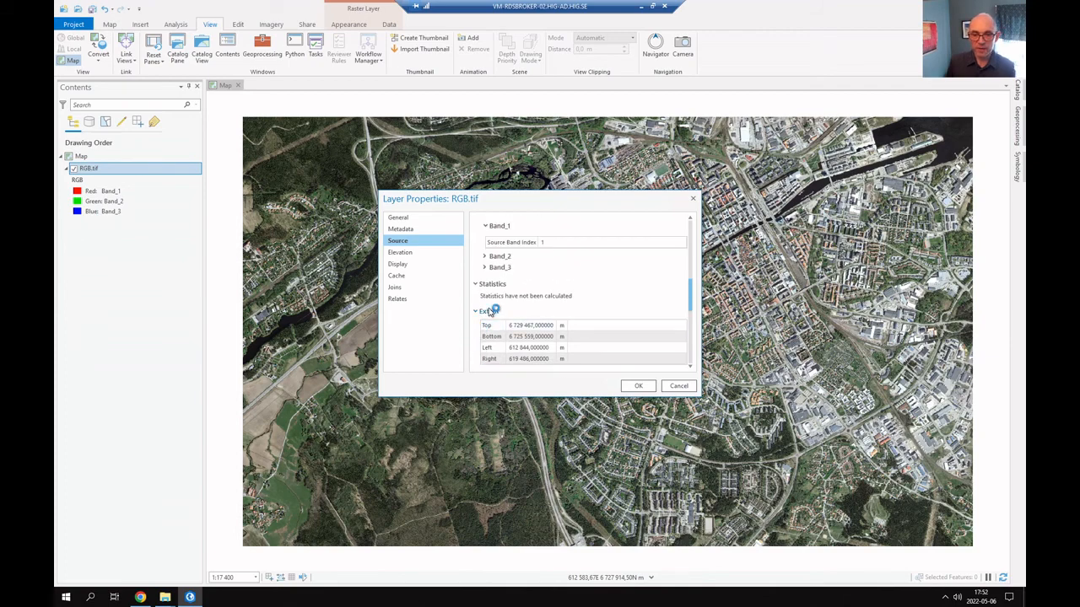
Switch to the browser and read the exercise guide's Statistics section and its figure of the Symbology settings
key(alt+Tab)
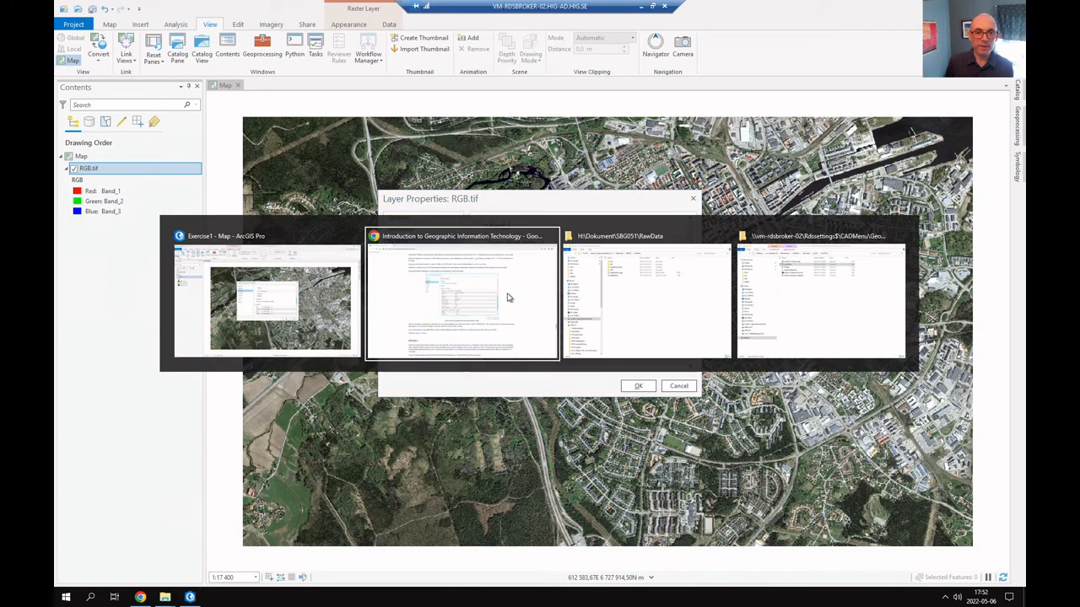
scroll(333, 348, down, 3)
scroll(333, 349, down, 2)
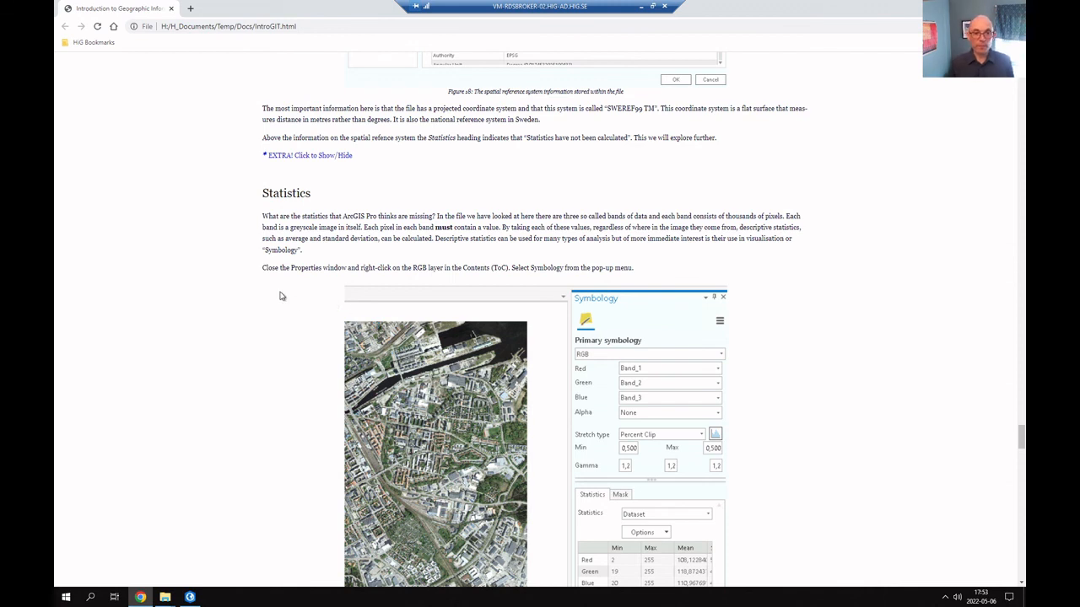
scroll(283, 295, down, 1)
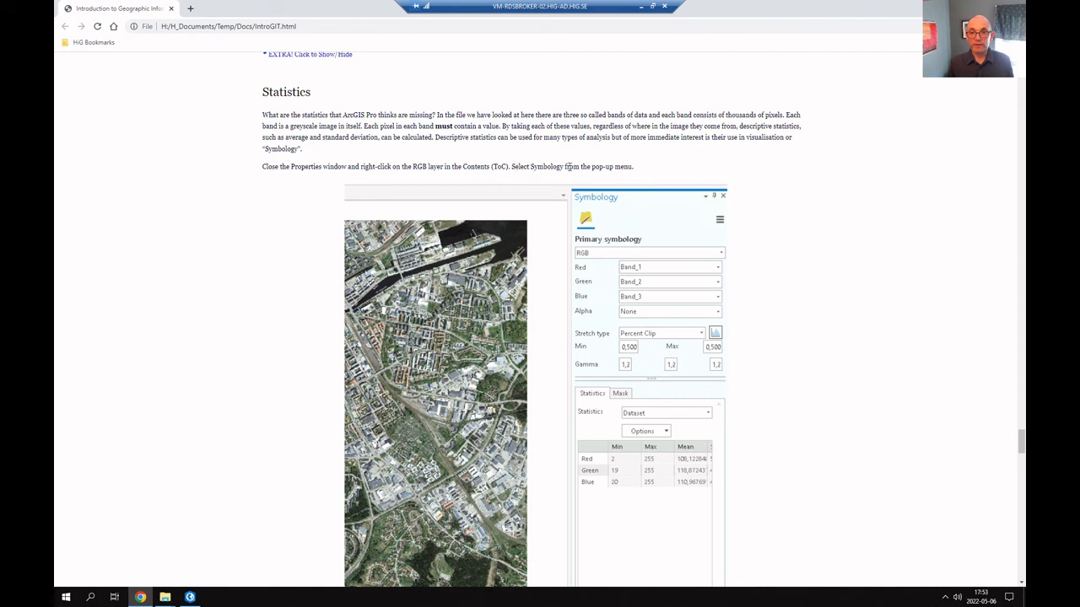
scroll(776, 241, down, 1)
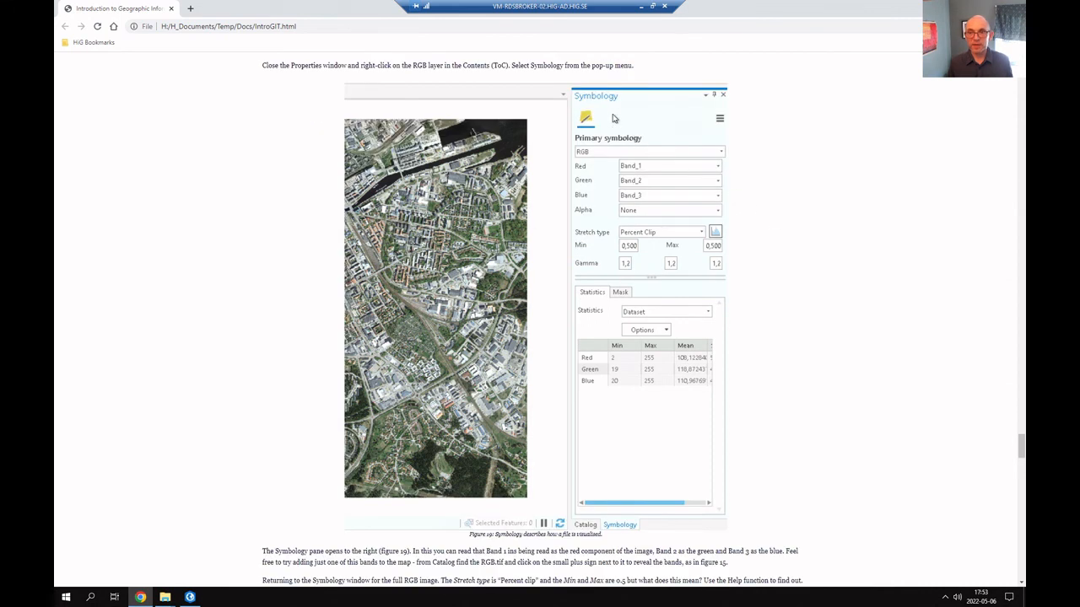